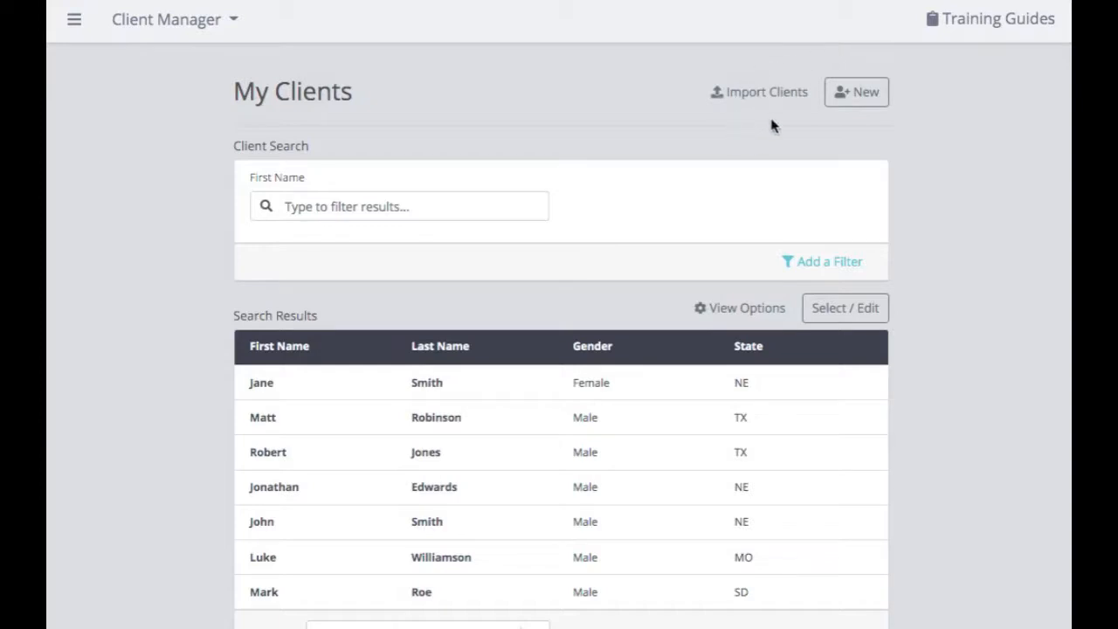
- Open a blank Create a New Client form from the My Clients list
{"action": "left_click", "coordinate": [862, 93]}
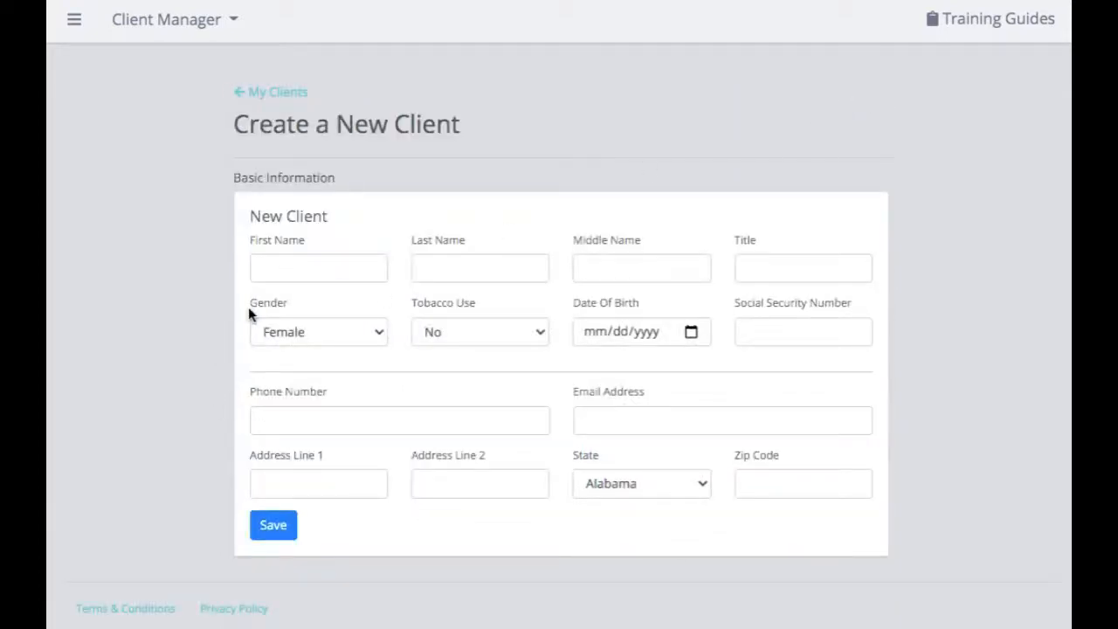
- Enter the client's first and last name
{"action": "left_click", "coordinate": [284, 269]}
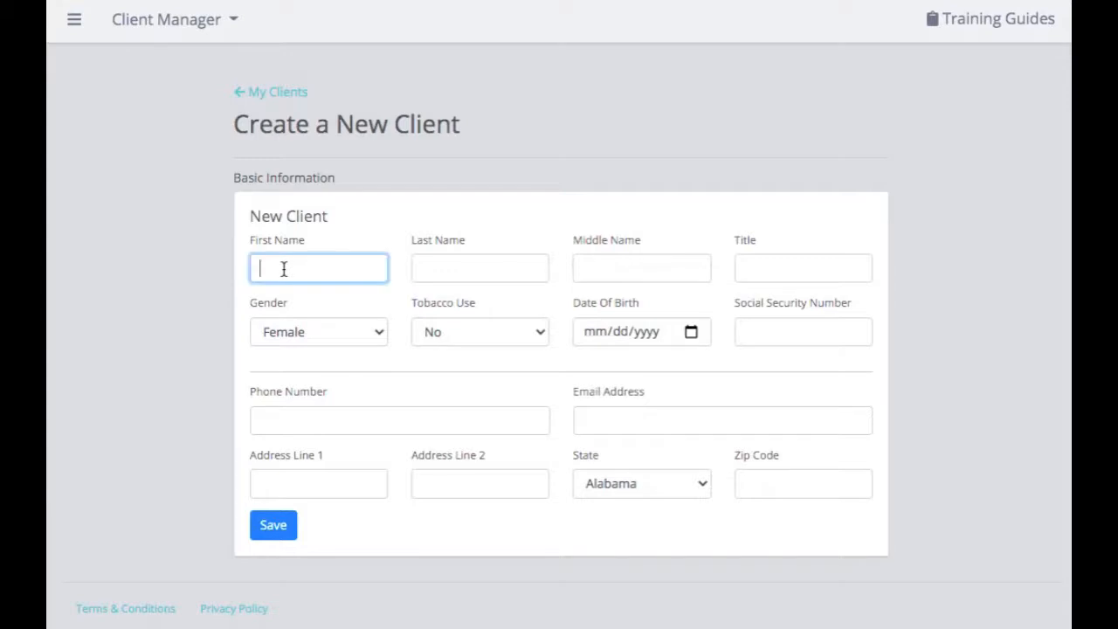
{"action": "left_click", "coordinate": [475, 268]}
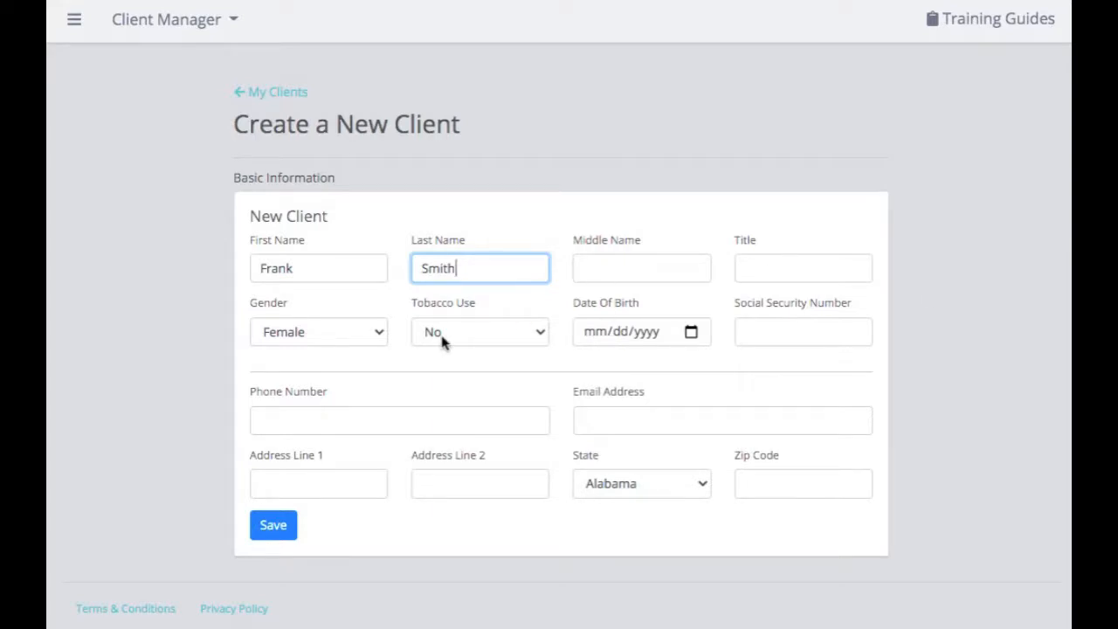
{"action": "left_click", "coordinate": [381, 332]}
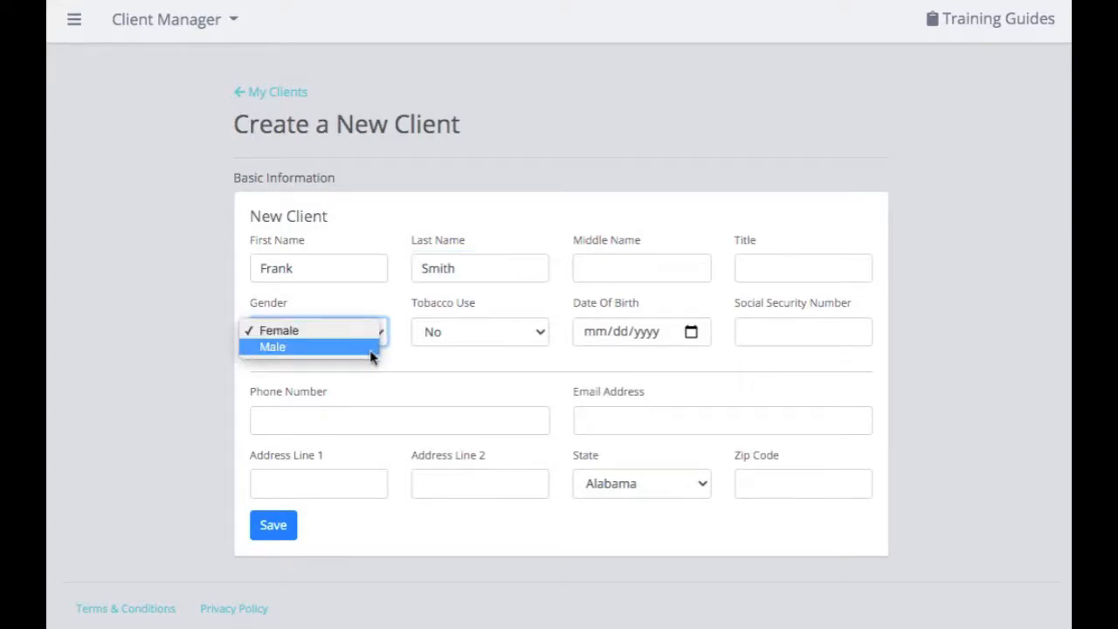
{"action": "left_click", "coordinate": [372, 350]}
{"action": "left_click", "coordinate": [443, 335]}
{"action": "left_click", "coordinate": [446, 337]}
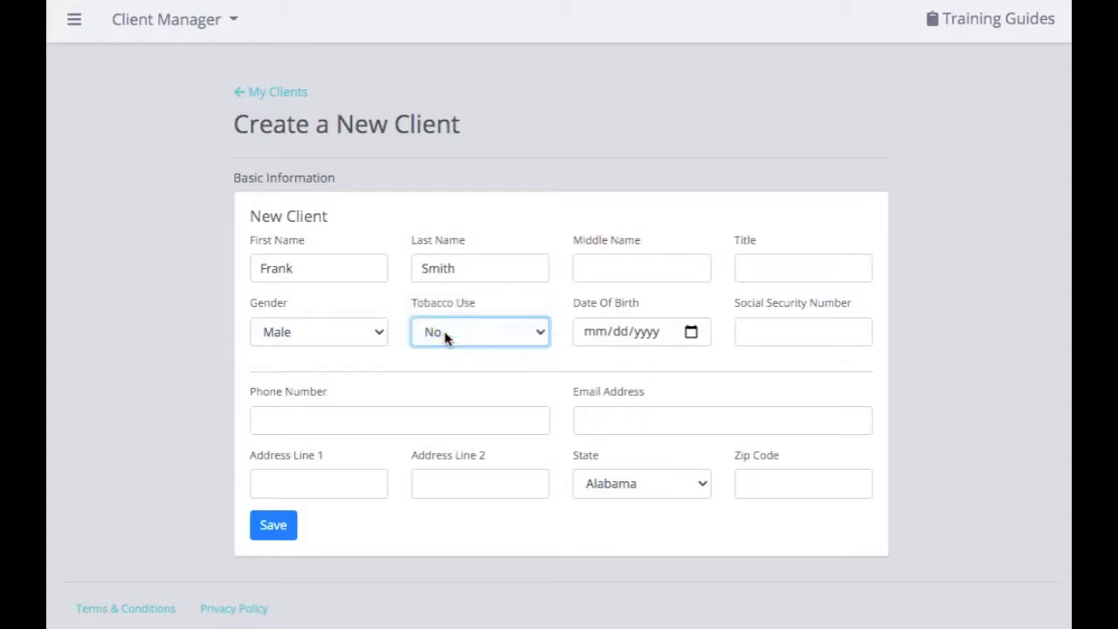
{"action": "left_click", "coordinate": [592, 335]}
{"action": "type", "text": "01/20/1950"}
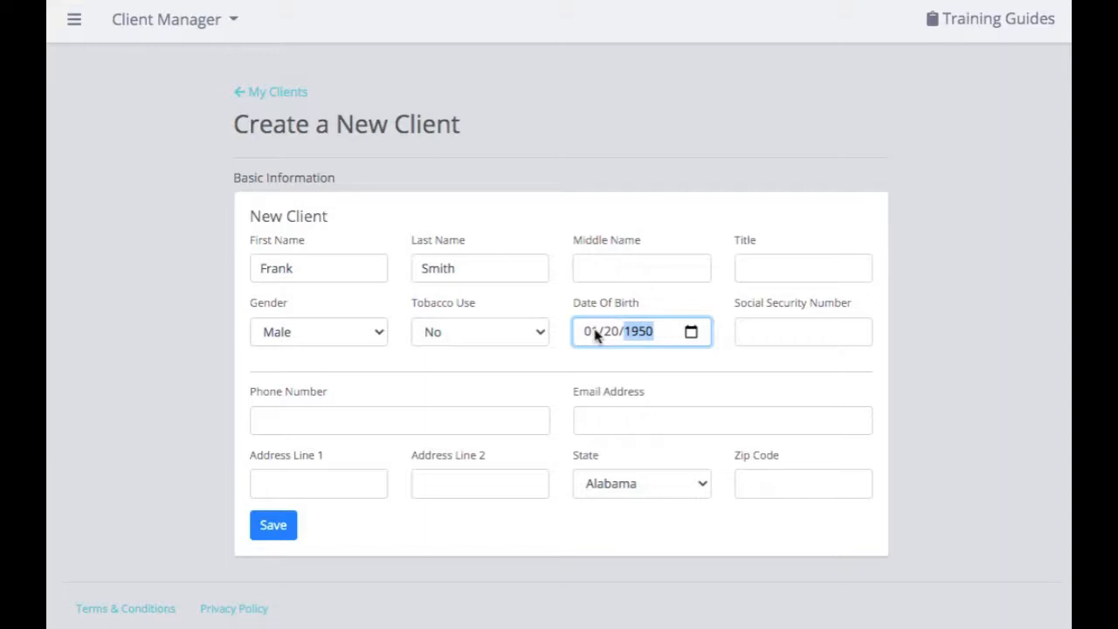
{"action": "left_click", "coordinate": [627, 358]}
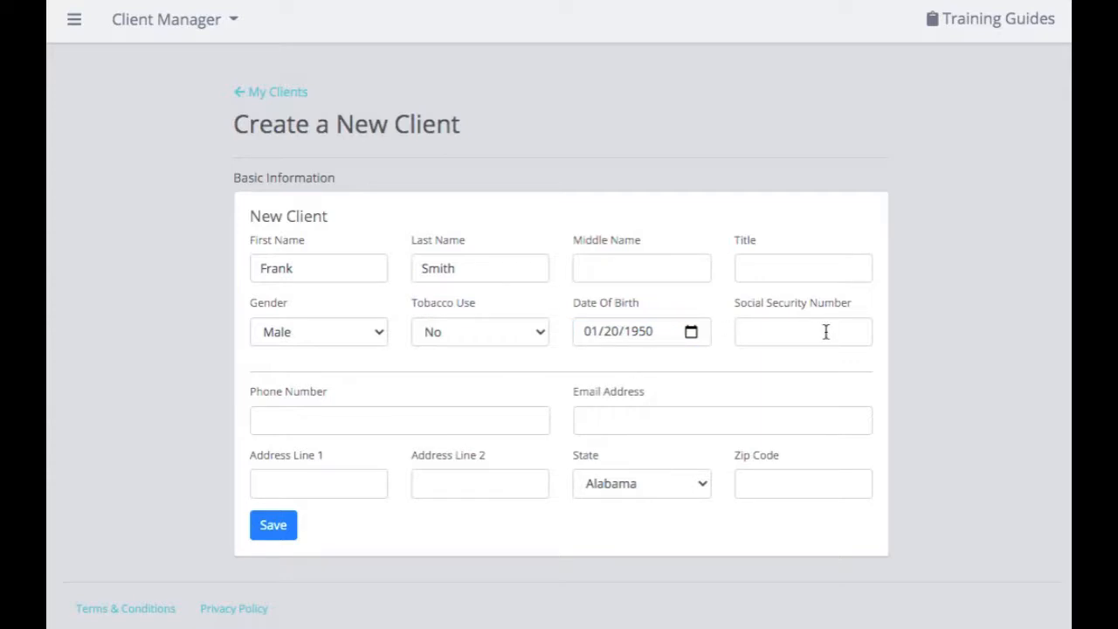
- Enter the client's phone number, e-mail address and street address
{"action": "left_click", "coordinate": [439, 423]}
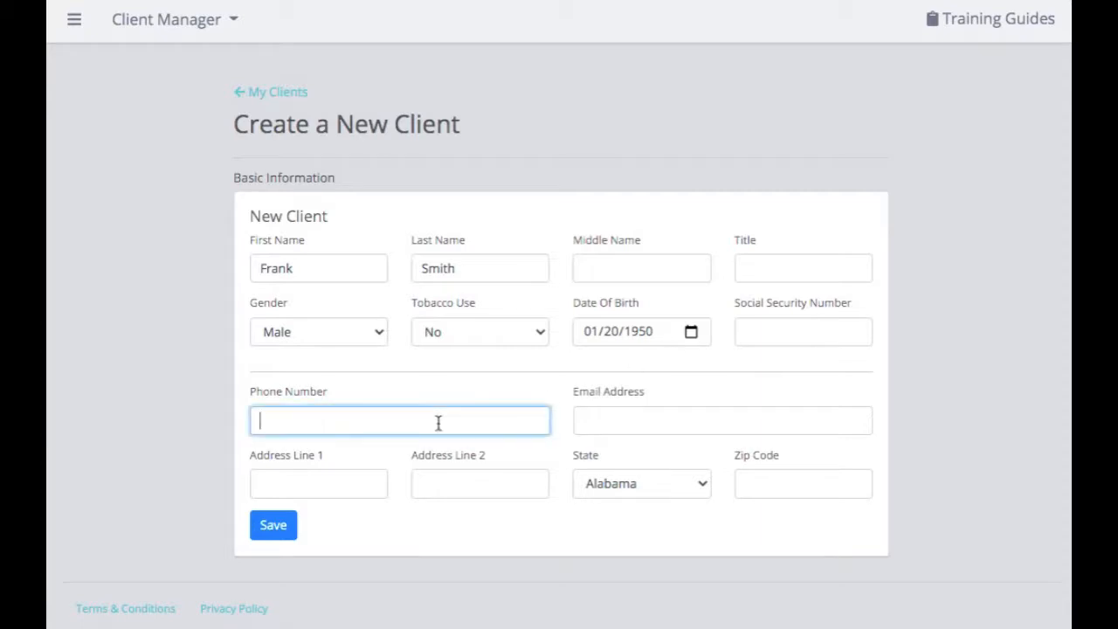
{"action": "left_click", "coordinate": [671, 424]}
{"action": "left_click", "coordinate": [350, 489]}
{"action": "type", "text": "123 W. Rd"}
- Choose Nebraska as the state, enter the zip code, and save the new client
{"action": "key", "text": "Tab"}
{"action": "key", "text": "Tab"}
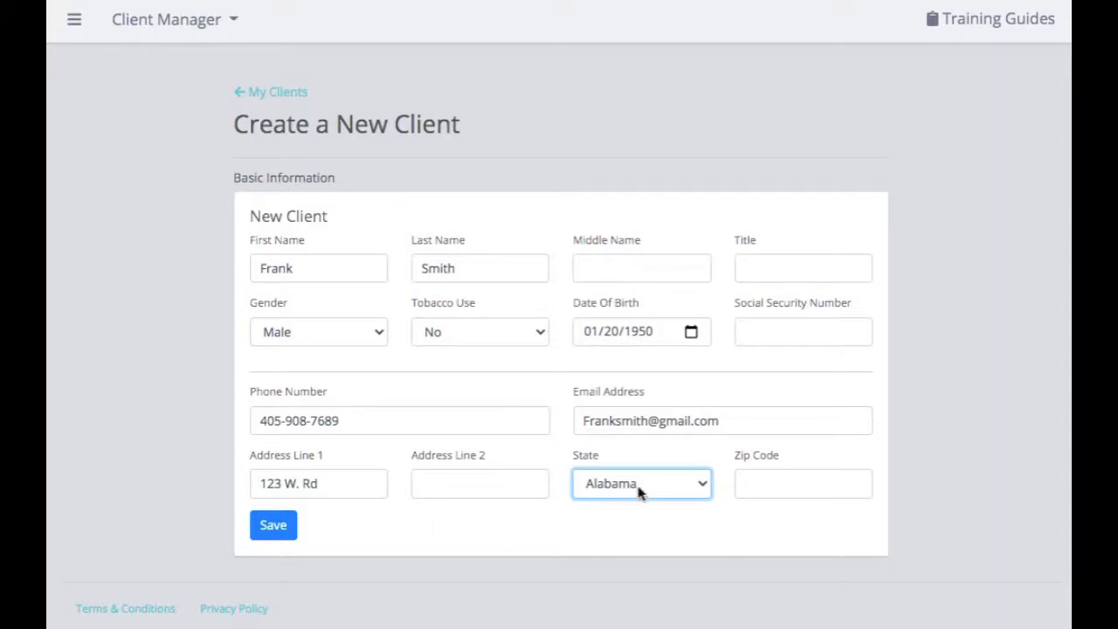
{"action": "left_click", "coordinate": [640, 493]}
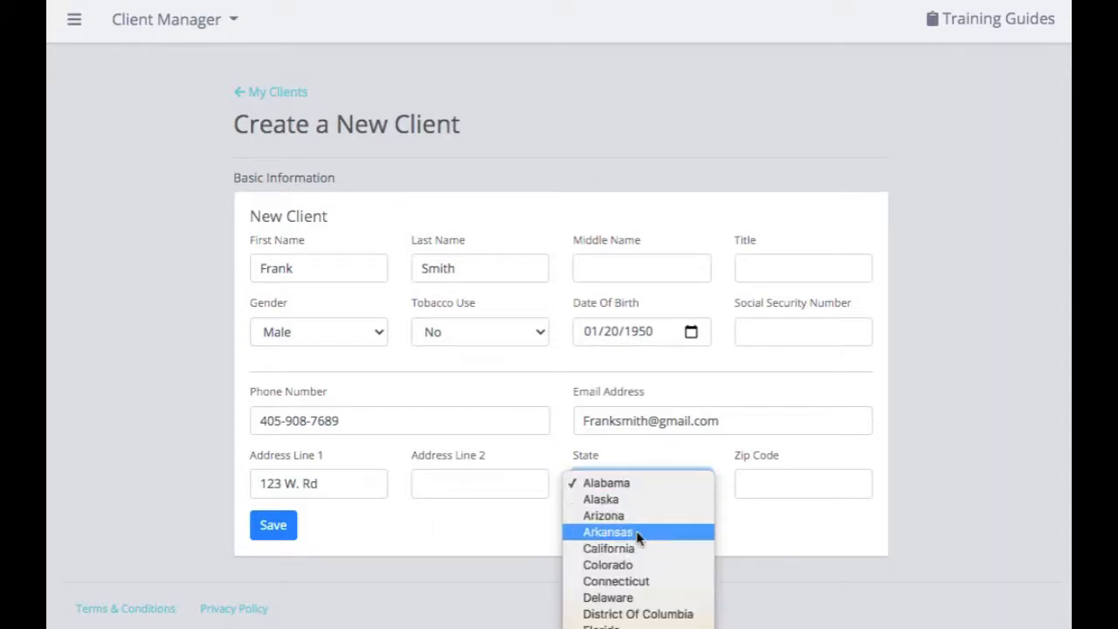
{"action": "key", "text": "n"}
{"action": "key", "text": "Return"}
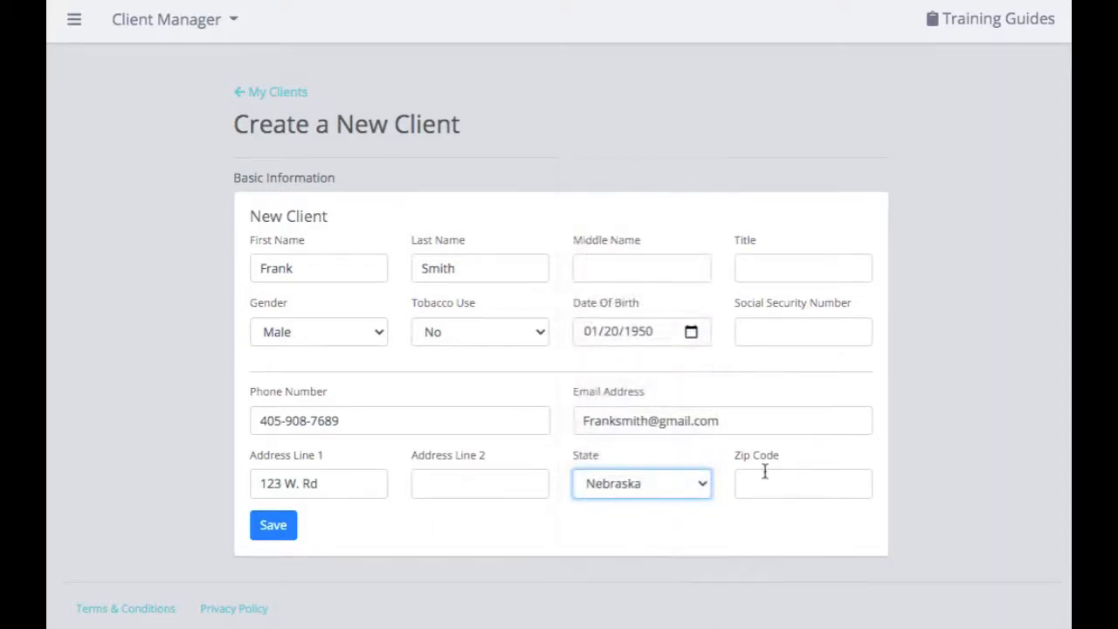
{"action": "left_click", "coordinate": [772, 485]}
{"action": "type", "text": "68124"}
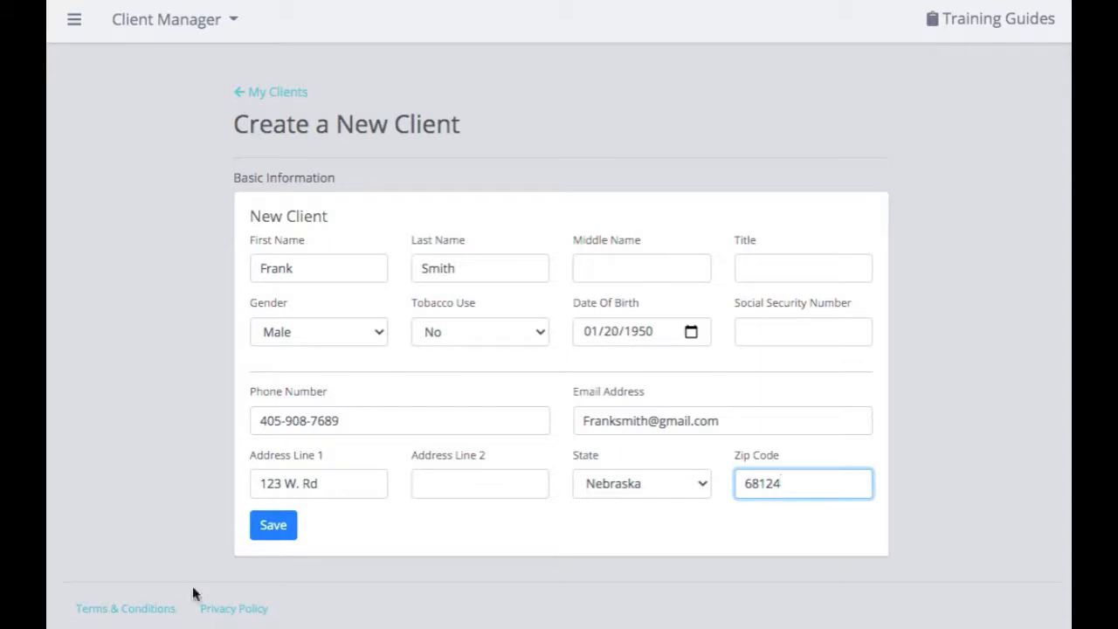
{"action": "left_click", "coordinate": [273, 529]}
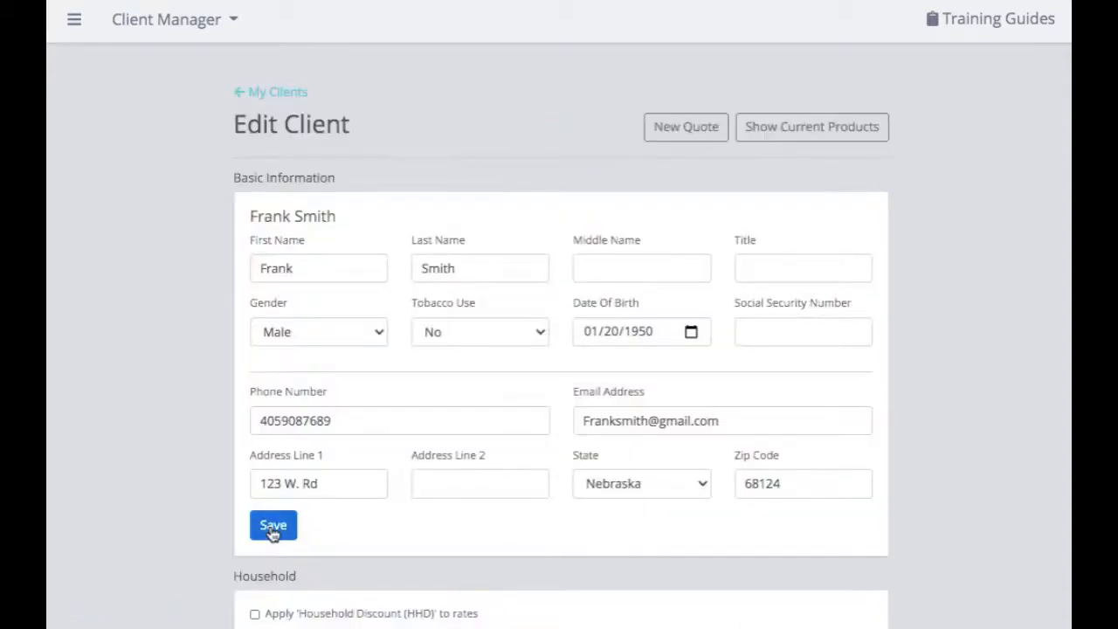
- Check 'Apply Household Discount (HHD) to rates' and save the client record
{"action": "scroll", "coordinate": [273, 533], "scroll_direction": "down", "scroll_amount": 2}
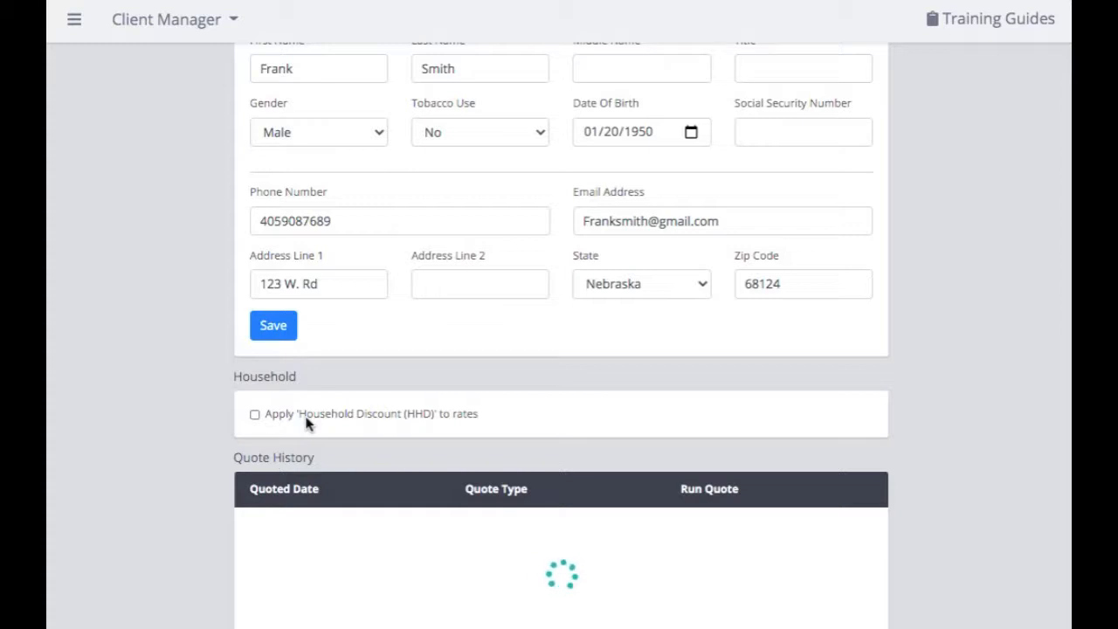
{"action": "left_click", "coordinate": [254, 415]}
{"action": "scroll", "coordinate": [254, 416], "scroll_direction": "up", "scroll_amount": 3}
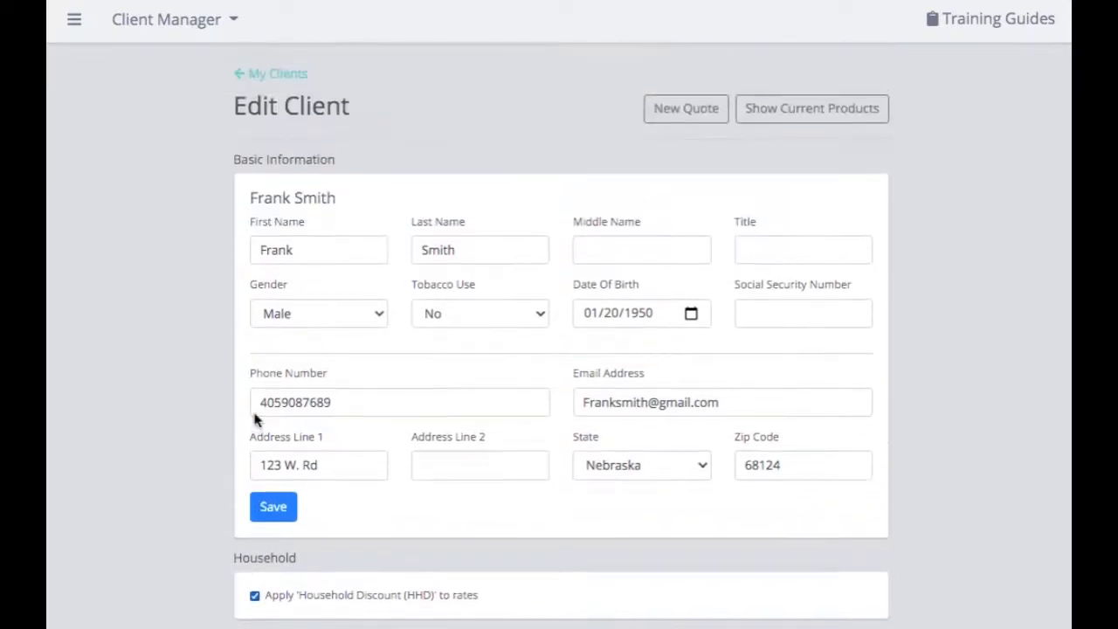
{"action": "left_click", "coordinate": [279, 534]}
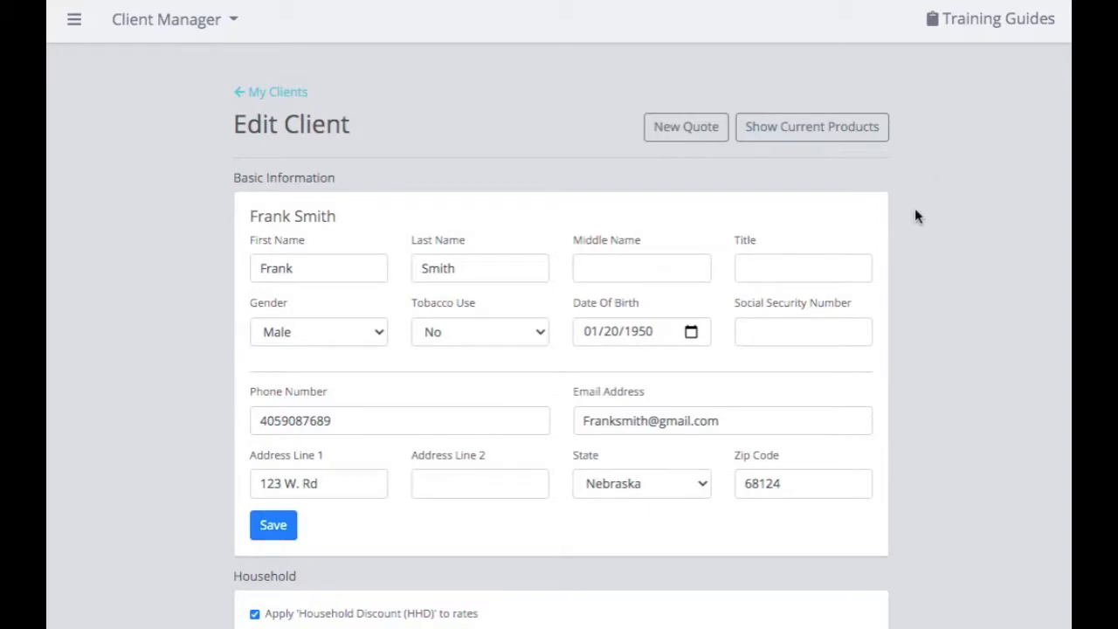
- Show the client's Inforce Products, from Medicare Supplement through Hospital Indemnity
{"action": "left_click", "coordinate": [839, 141]}
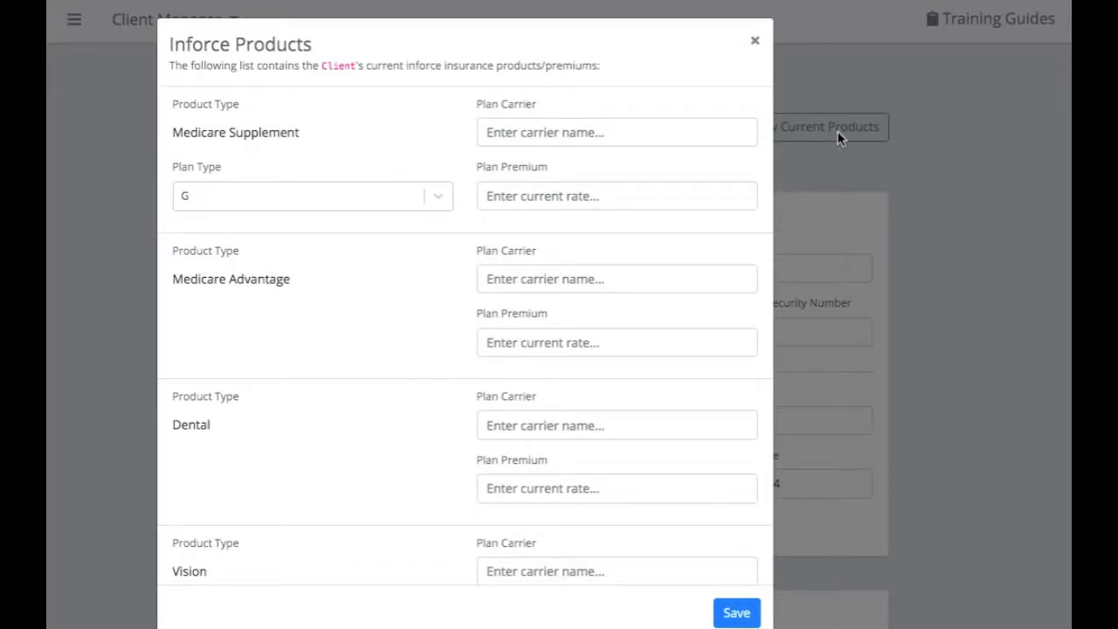
{"action": "scroll", "coordinate": [320, 474], "scroll_direction": "down", "scroll_amount": 3}
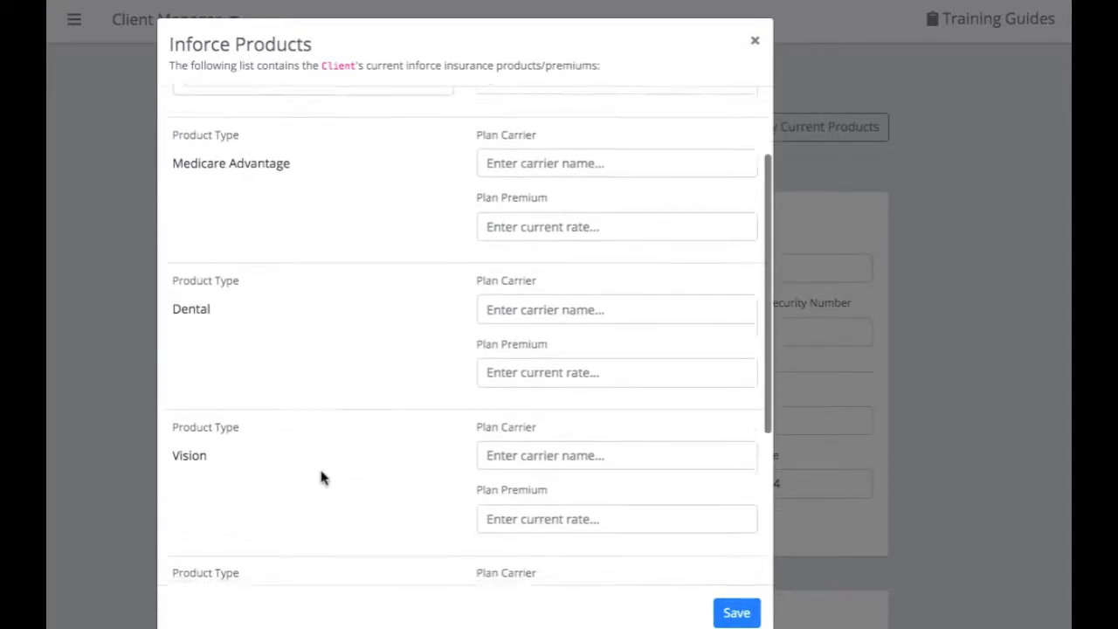
{"action": "scroll", "coordinate": [320, 477], "scroll_direction": "down", "scroll_amount": 1}
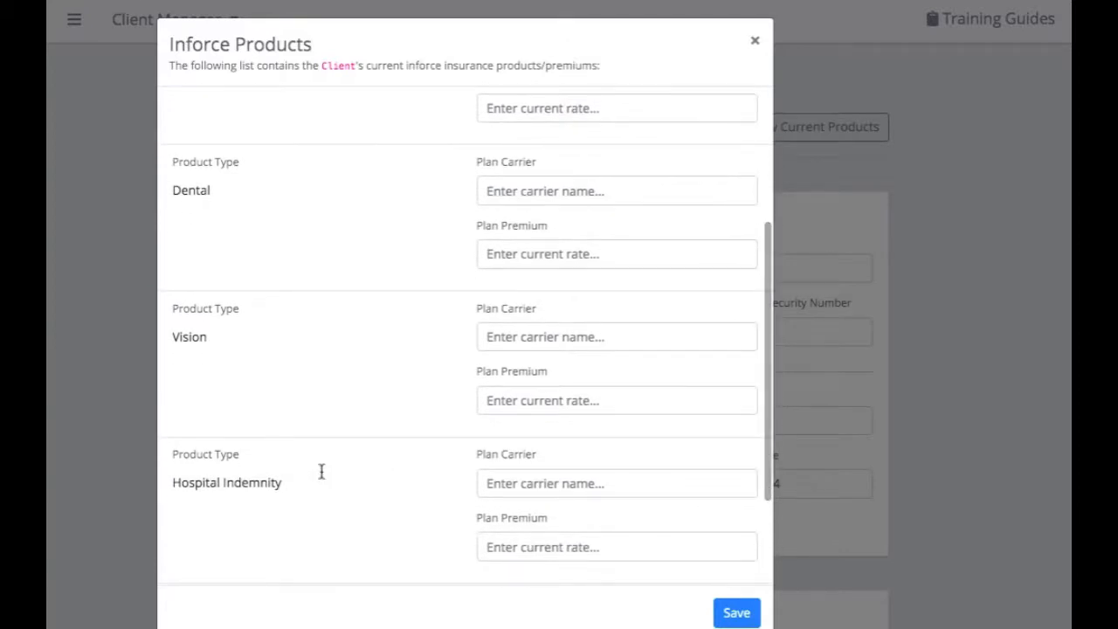
{"action": "scroll", "coordinate": [321, 471], "scroll_direction": "up", "scroll_amount": 4}
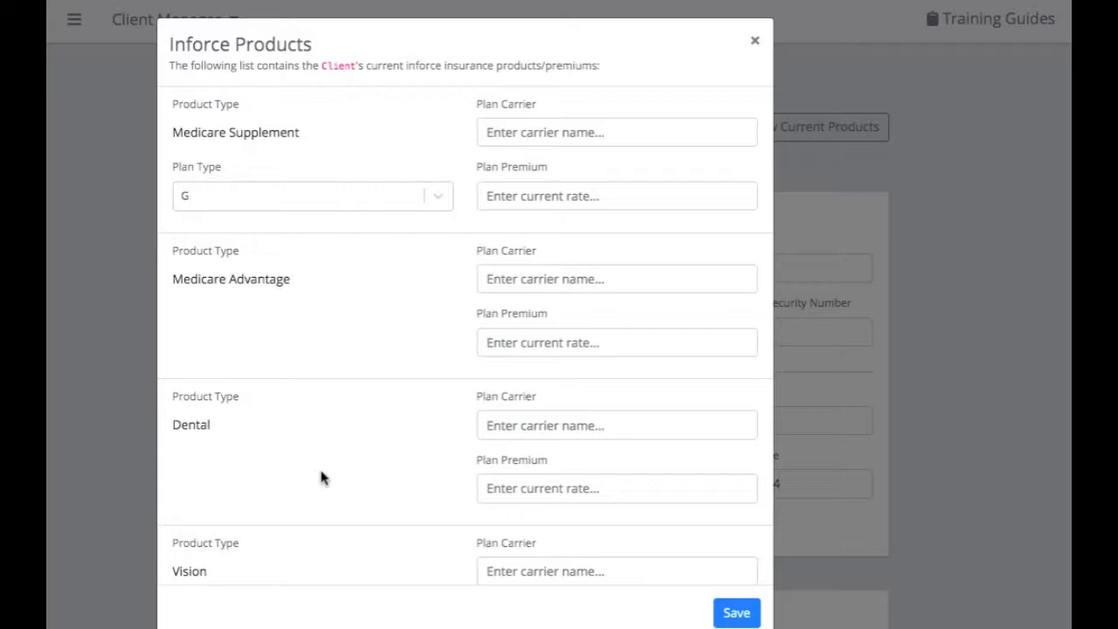
- Save a Medicare Supplement plan G from Aetna Health and Life at 98.00 premium, then close the list
{"action": "left_click", "coordinate": [540, 127]}
{"action": "type", "text": "Aetna Health "}
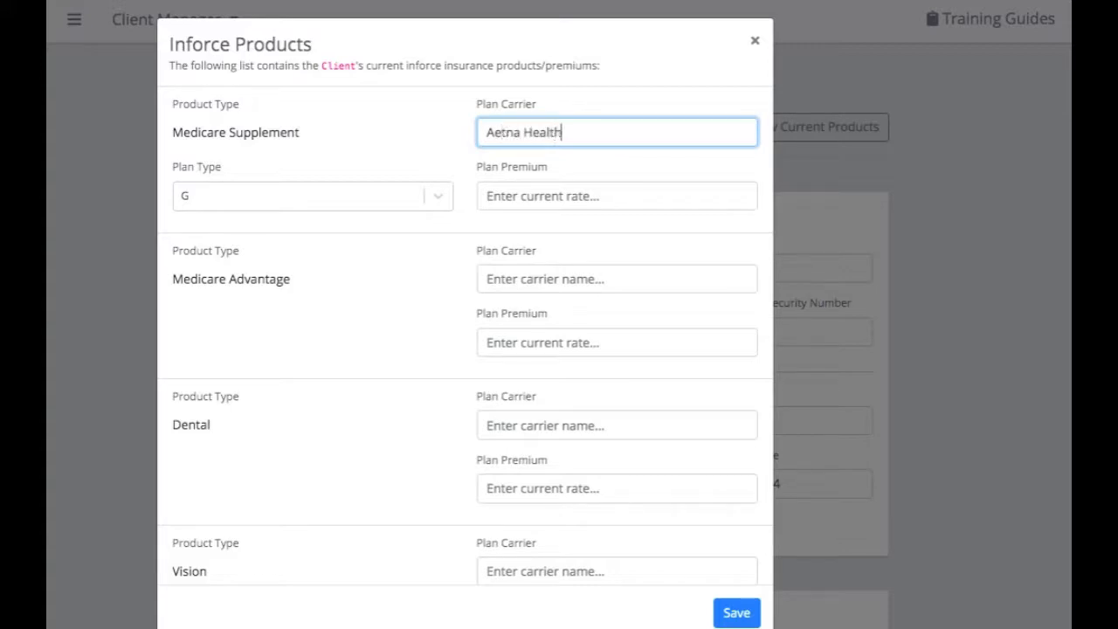
{"action": "type", "text": "and Life"}
{"action": "left_click", "coordinate": [545, 197]}
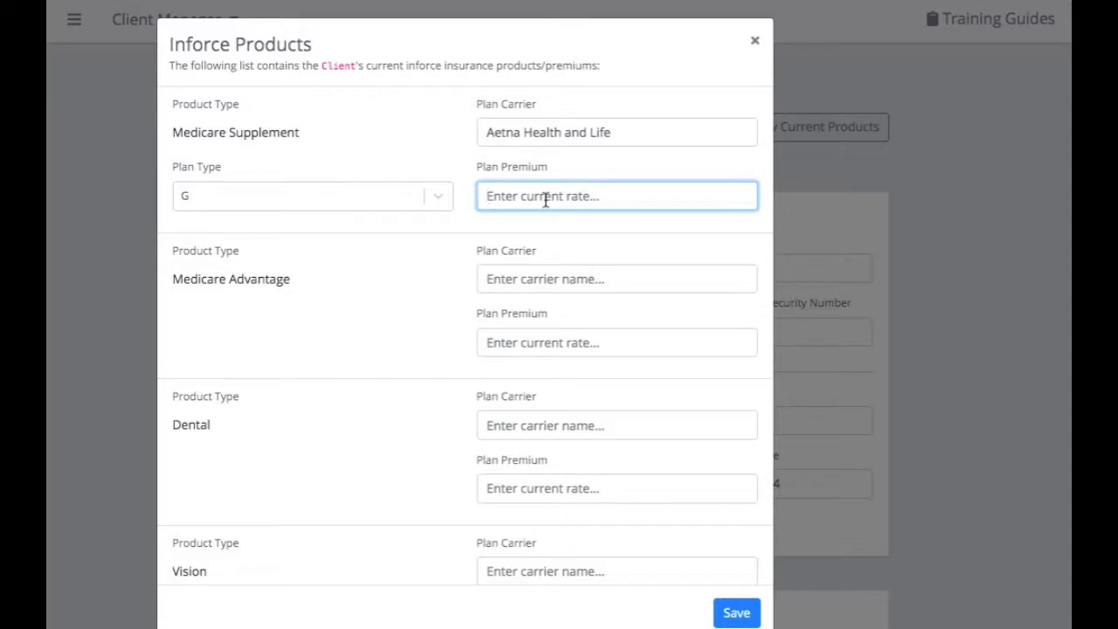
{"action": "type", "text": "98"}
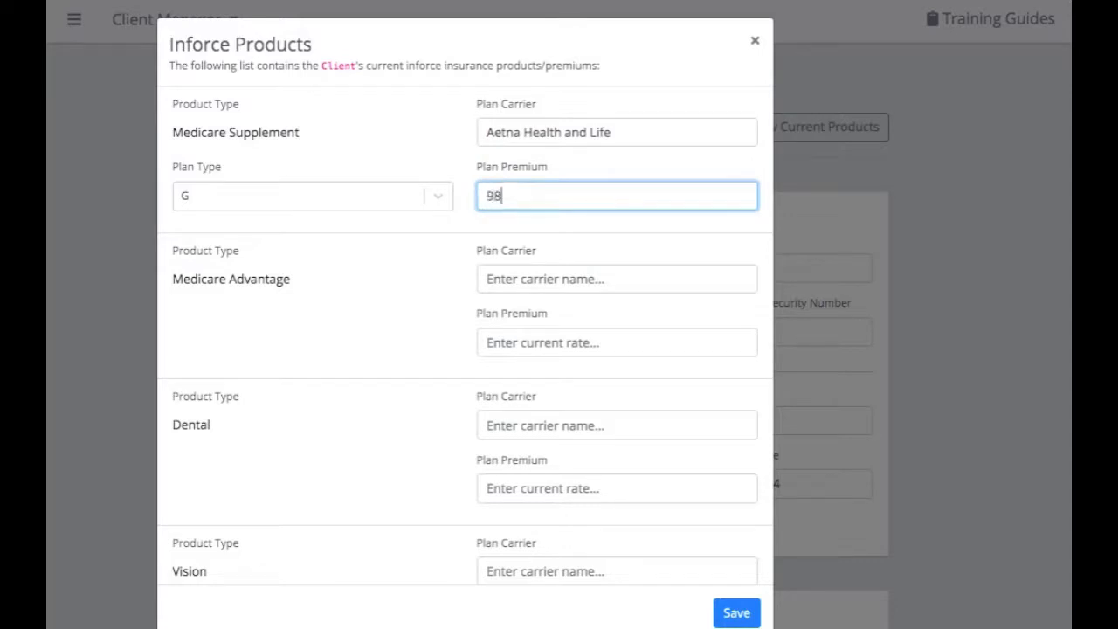
{"action": "left_click", "coordinate": [358, 194]}
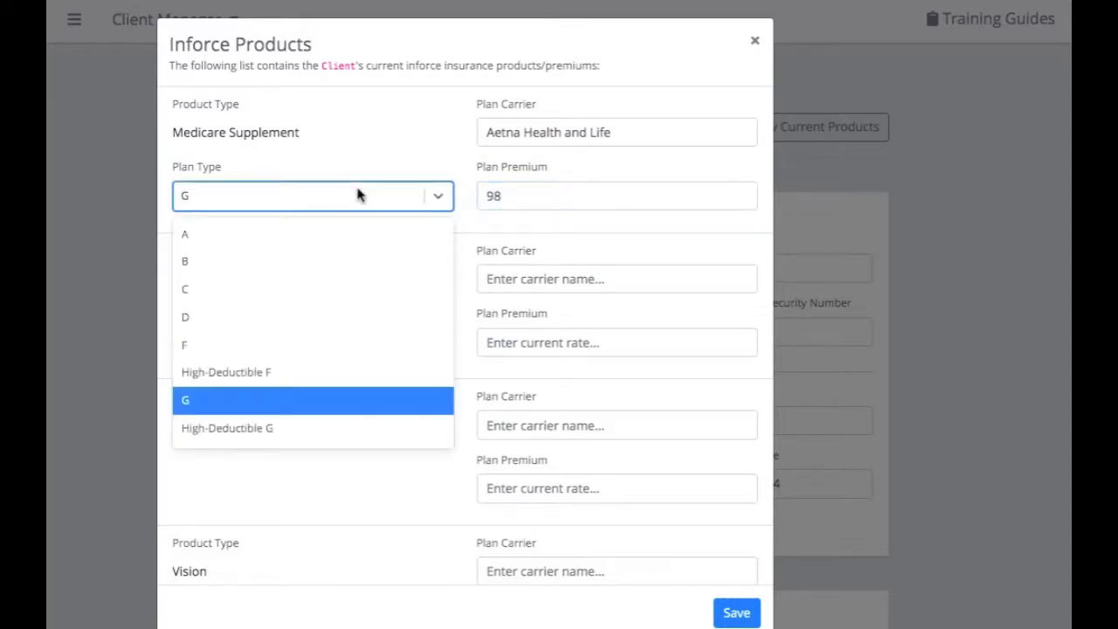
{"action": "left_click", "coordinate": [358, 194]}
{"action": "left_click", "coordinate": [743, 612]}
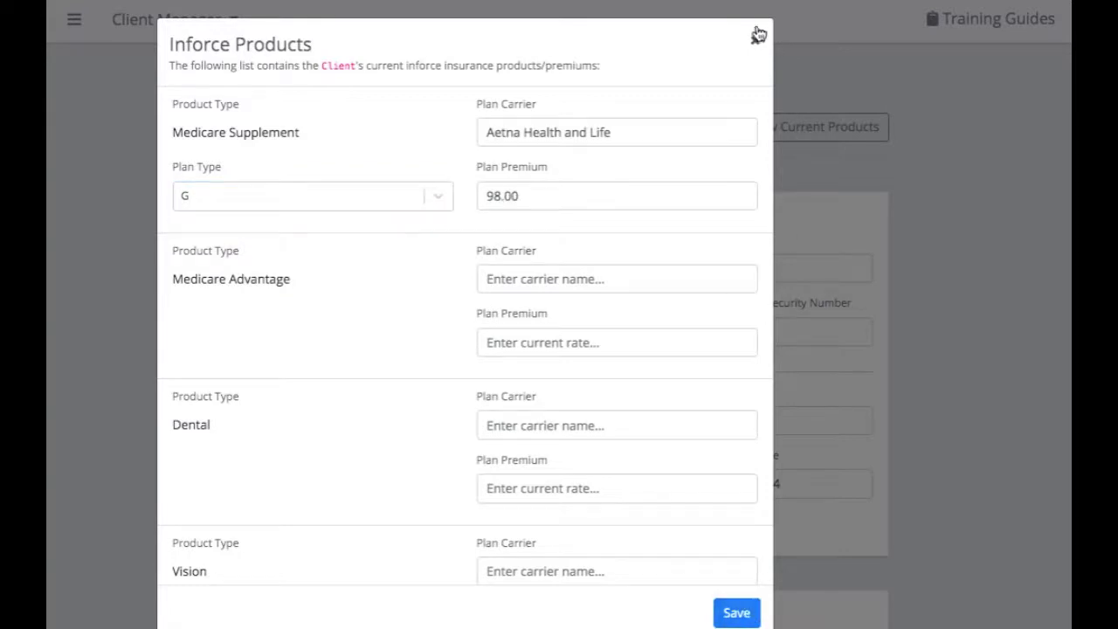
{"action": "left_click", "coordinate": [755, 41]}
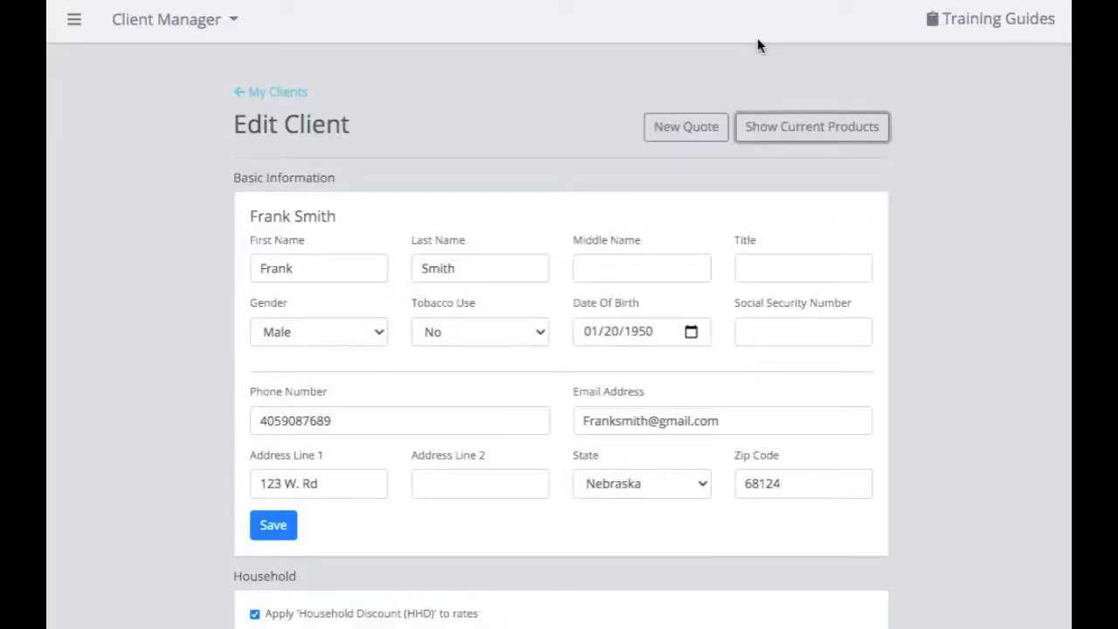
- Launch a Medicare Supplement quote for the client from the Launch Quote dialog
{"action": "left_click", "coordinate": [707, 132]}
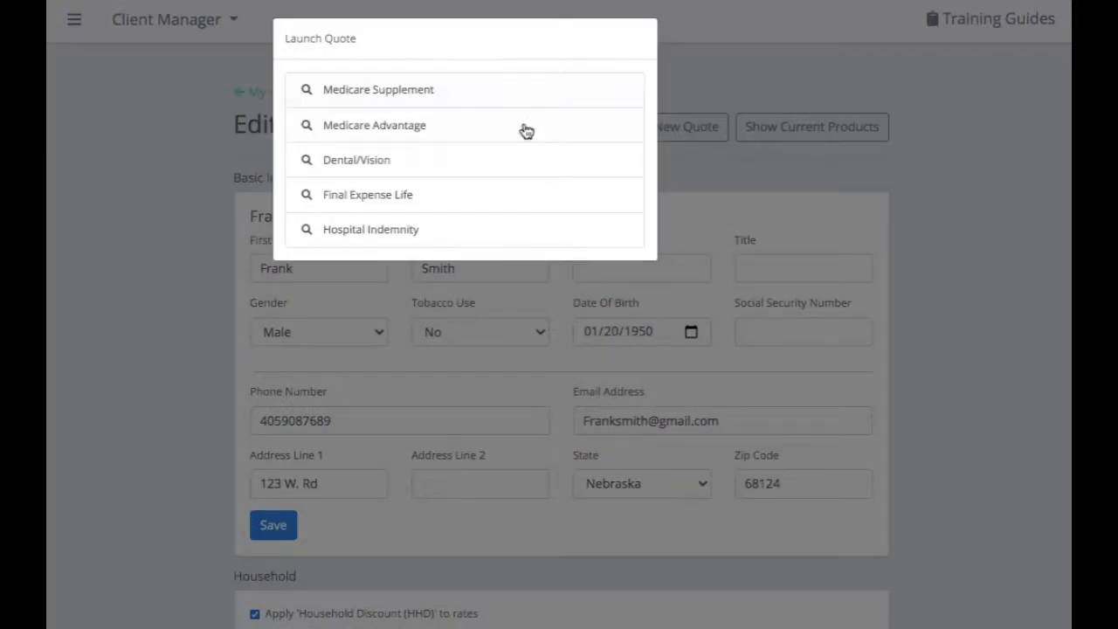
{"action": "left_click", "coordinate": [497, 98]}
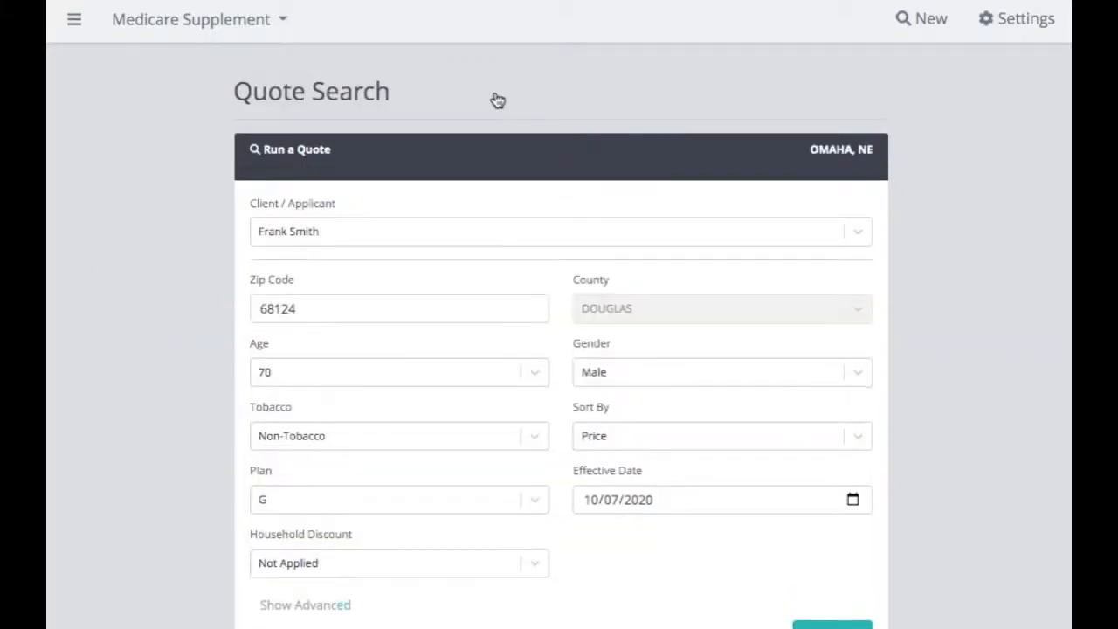
- Run the prefilled plan G quote search to get price-sorted carrier rates
{"action": "scroll", "coordinate": [499, 257], "scroll_direction": "down", "scroll_amount": 2}
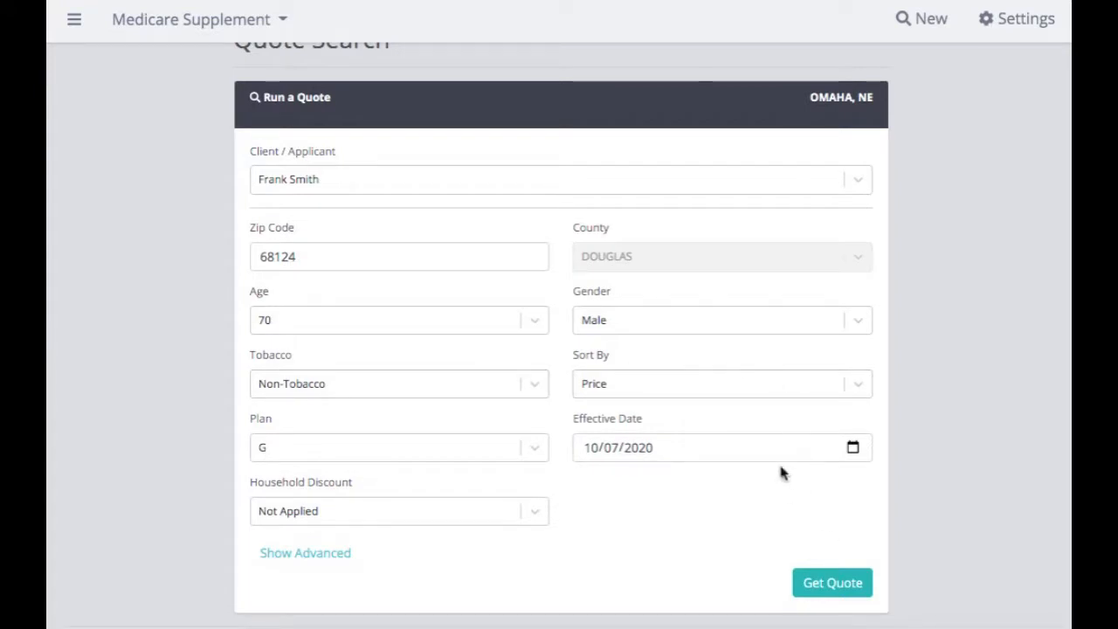
{"action": "left_click", "coordinate": [852, 587]}
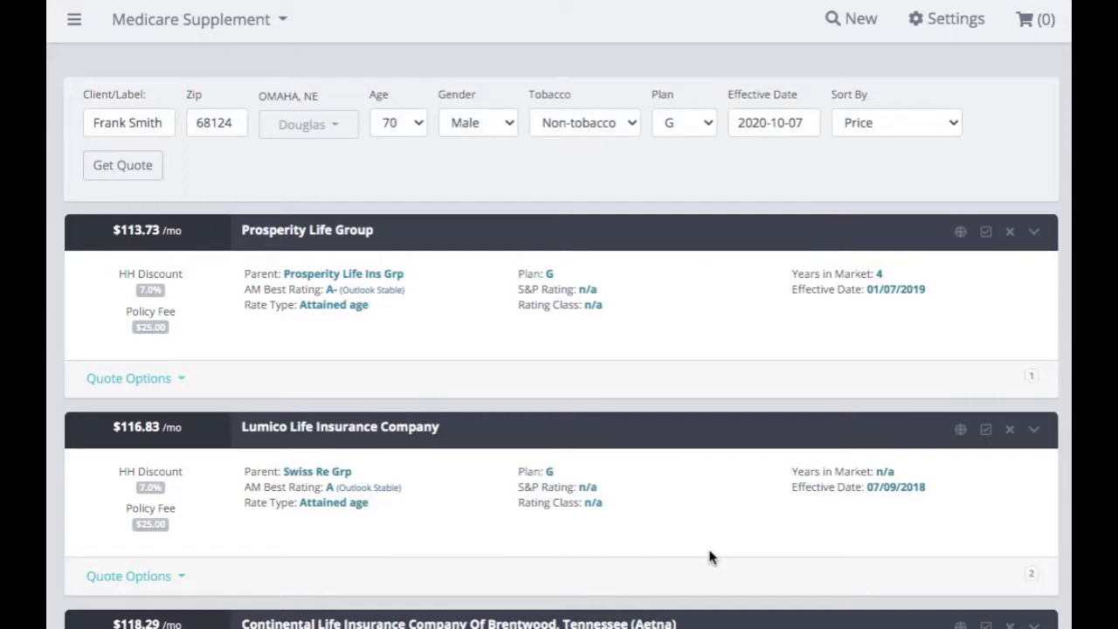
- Scroll through the Medicare Supplement quote results
{"action": "scroll", "coordinate": [678, 494], "scroll_direction": "down", "scroll_amount": 2}
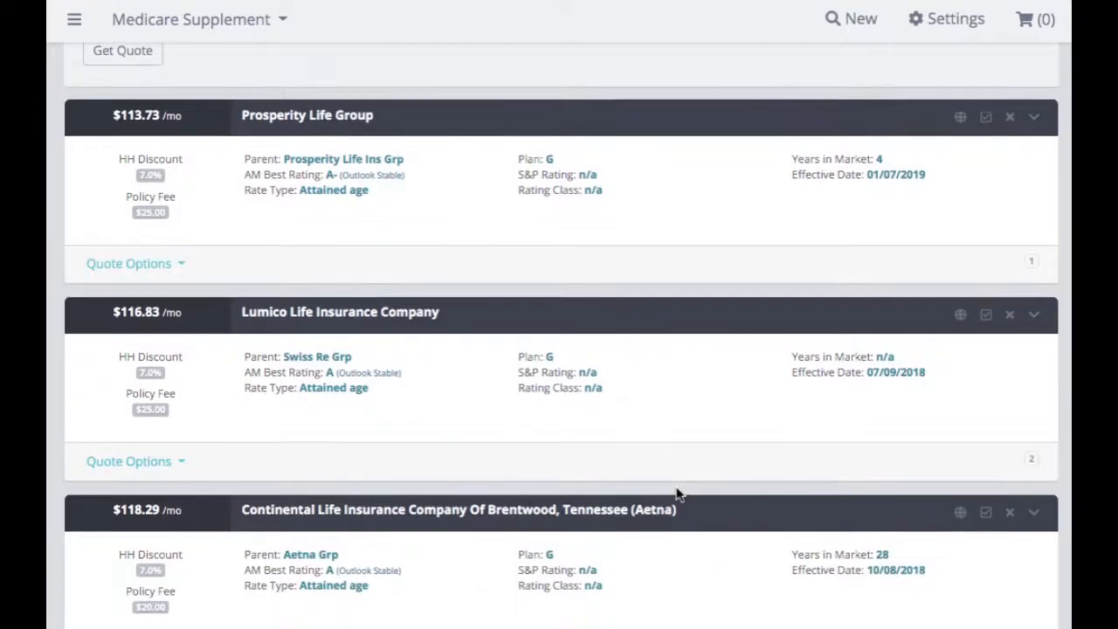
{"action": "scroll", "coordinate": [678, 494], "scroll_direction": "up", "scroll_amount": 2}
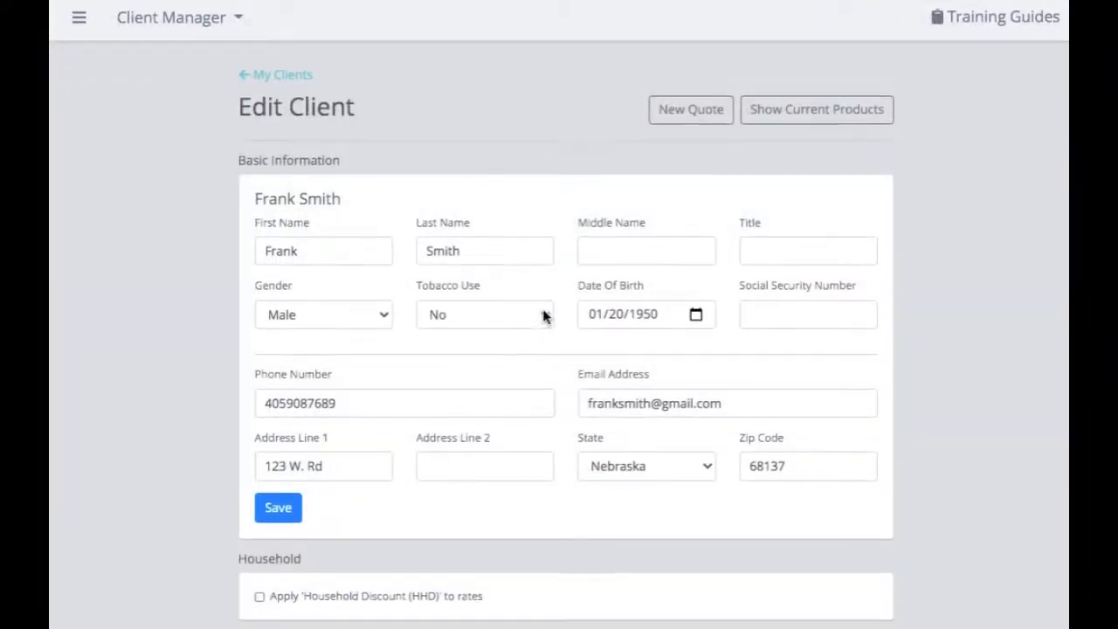
- Scroll down the Edit Client page on the way back to My Clients
{"action": "scroll", "coordinate": [543, 317], "scroll_direction": "down", "scroll_amount": 3}
{"action": "scroll", "coordinate": [543, 316], "scroll_direction": "down", "scroll_amount": 1}
{"action": "scroll", "coordinate": [543, 316], "scroll_direction": "down", "scroll_amount": 1}
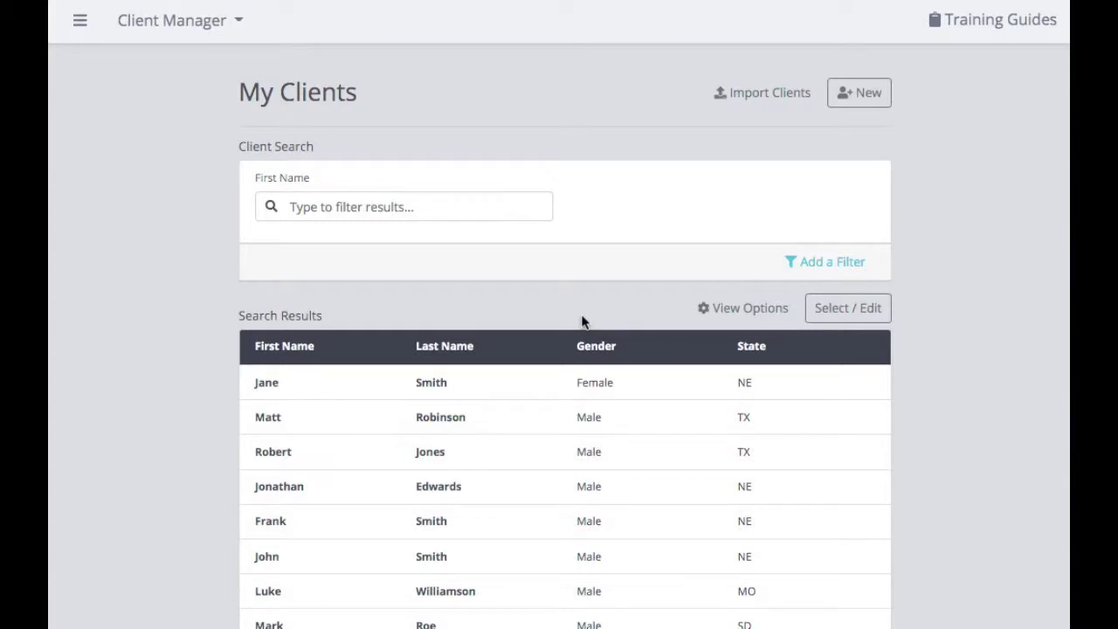
- Go to the Import Clients page and browse for a client file in Documents
{"action": "left_click", "coordinate": [761, 102]}
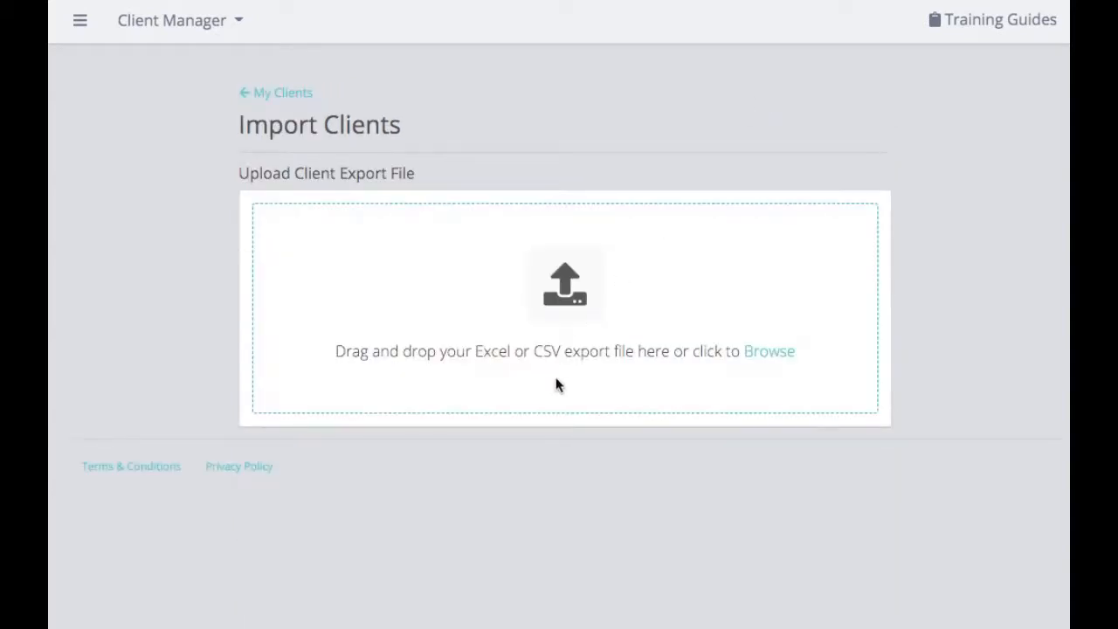
{"action": "left_click", "coordinate": [768, 351]}
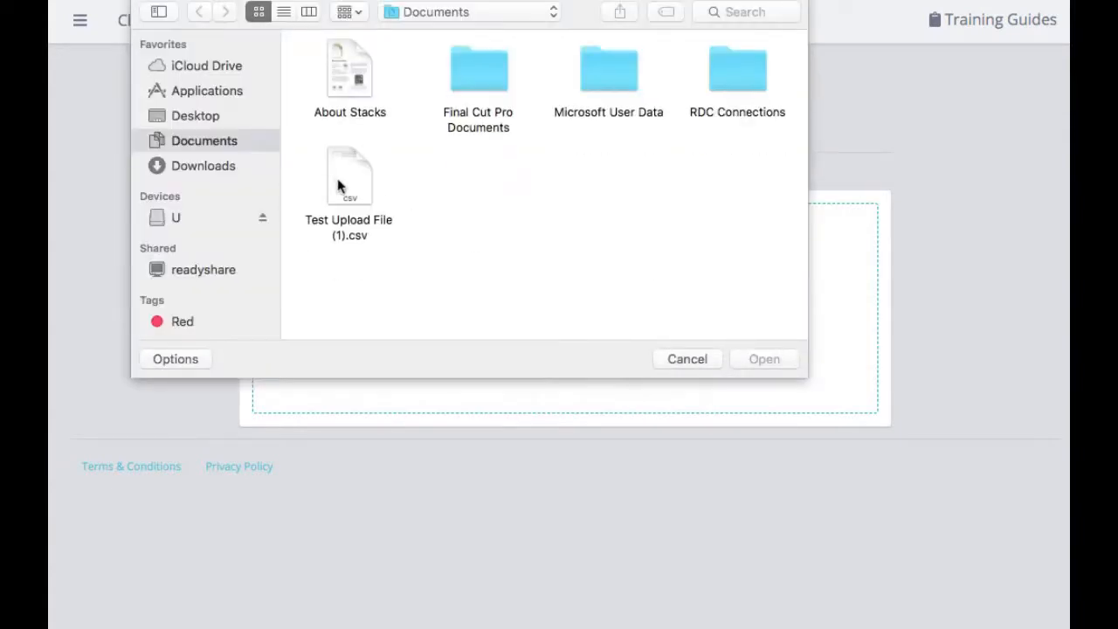
- Upload Test Upload File (1).csv as the client import file
{"action": "left_click", "coordinate": [342, 183]}
{"action": "left_click", "coordinate": [761, 358]}
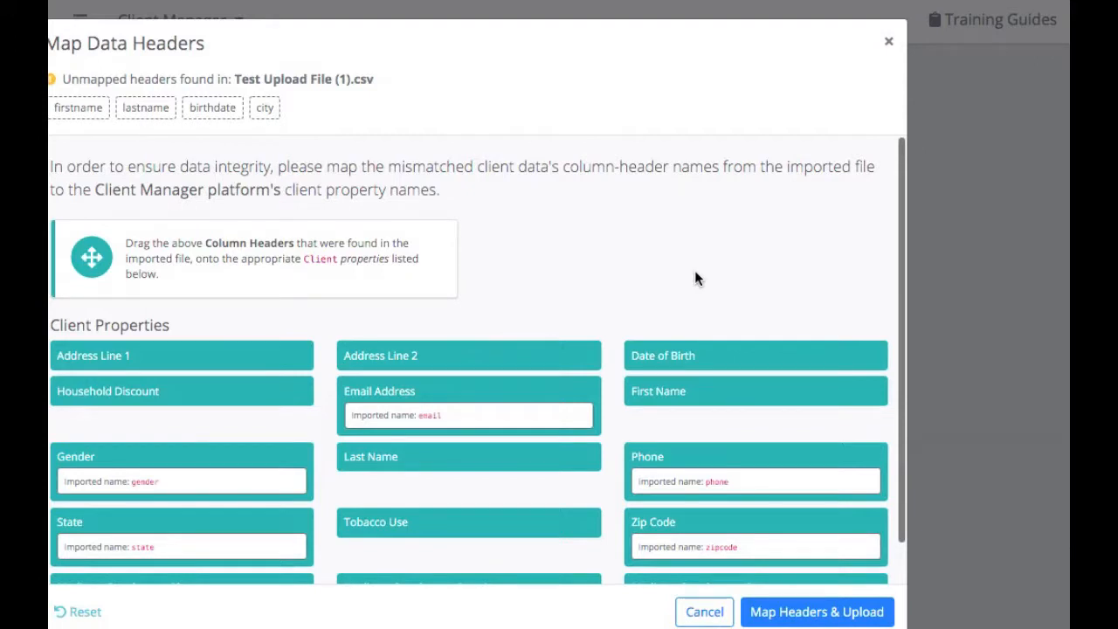
- Map firstname, lastname and birthdate to First Name, Last Name and Date of Birth, then import
{"action": "scroll", "coordinate": [695, 273], "scroll_direction": "down", "scroll_amount": 1}
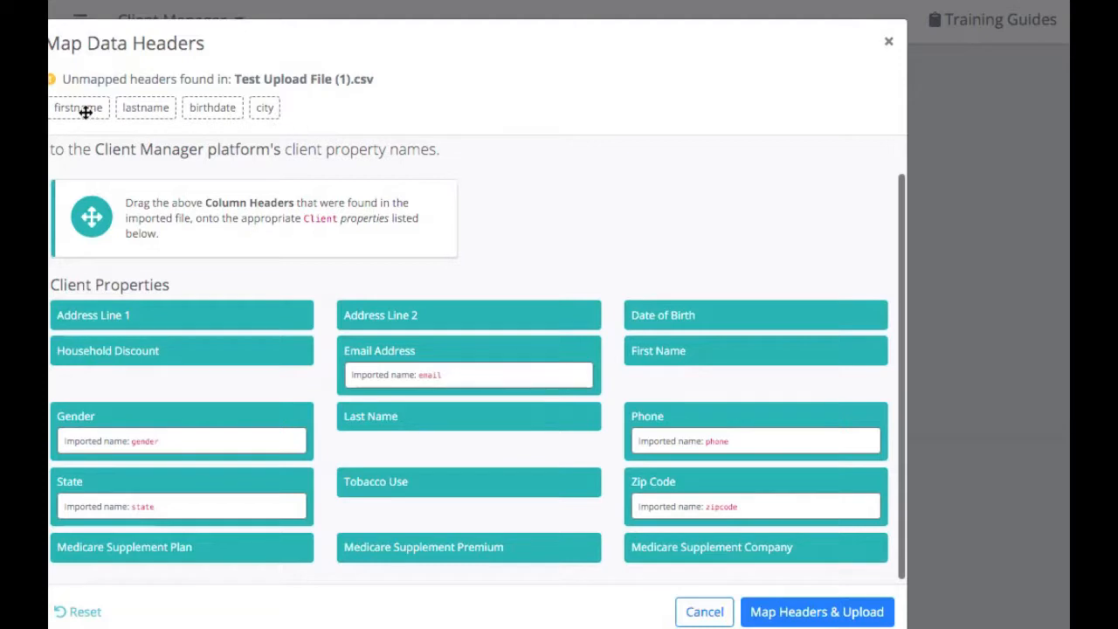
{"action": "left_click_drag", "start_coordinate": [87, 108], "coordinate": [720, 352]}
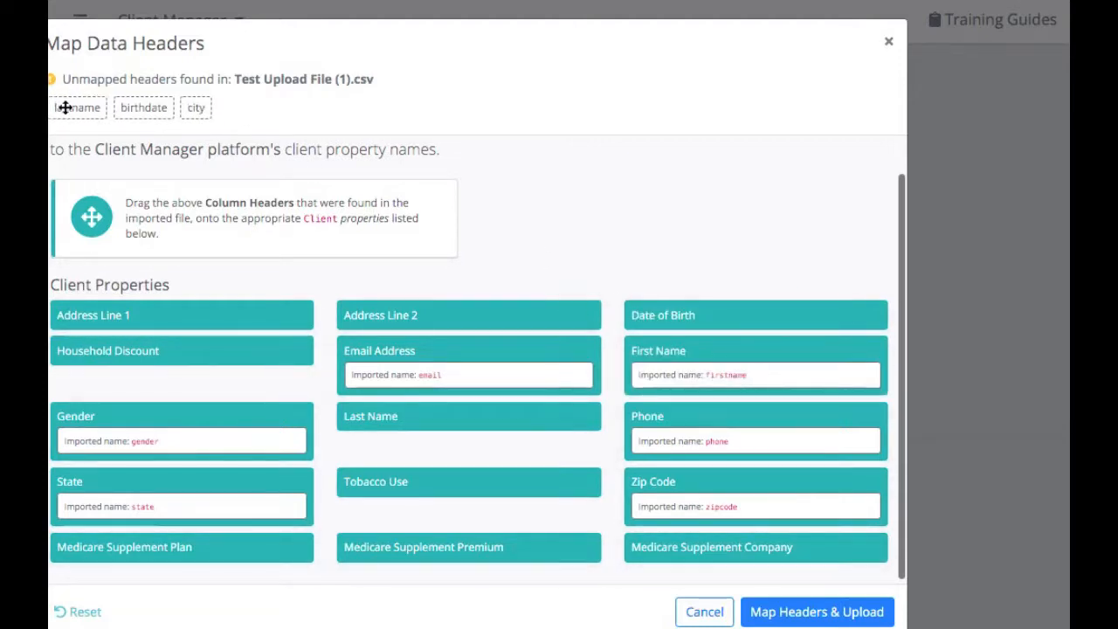
{"action": "left_click_drag", "start_coordinate": [65, 108], "coordinate": [369, 416]}
{"action": "left_click_drag", "start_coordinate": [81, 118], "coordinate": [740, 325]}
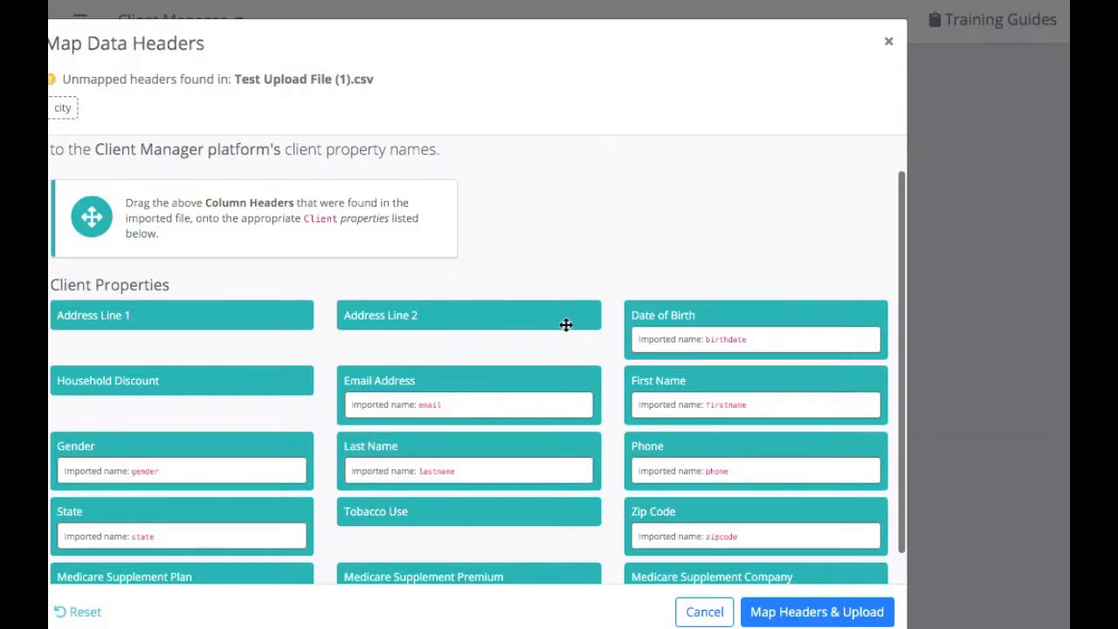
{"action": "scroll", "coordinate": [565, 324], "scroll_direction": "down", "scroll_amount": 1}
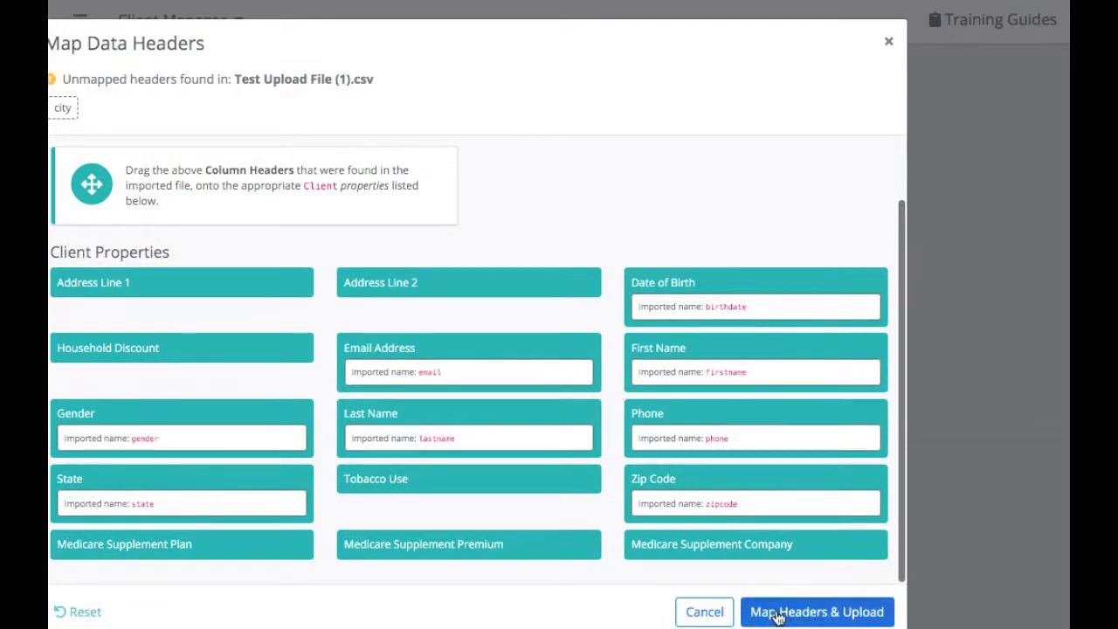
{"action": "left_click", "coordinate": [778, 613]}
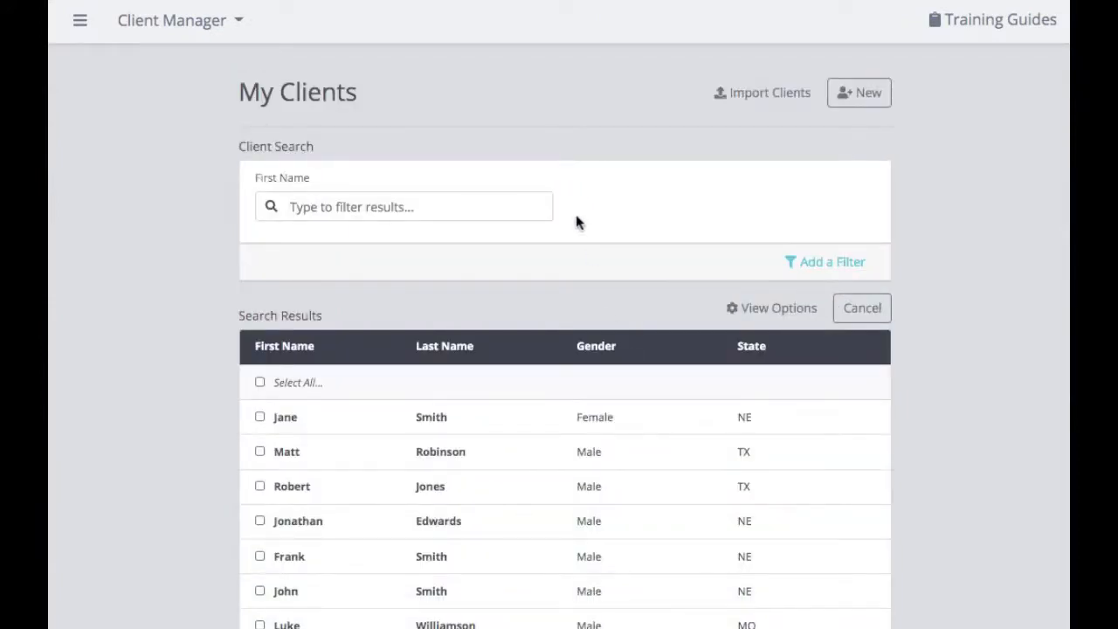
- Set the client list's page size to 25 rows per page
{"action": "scroll", "coordinate": [576, 222], "scroll_direction": "down", "scroll_amount": 2}
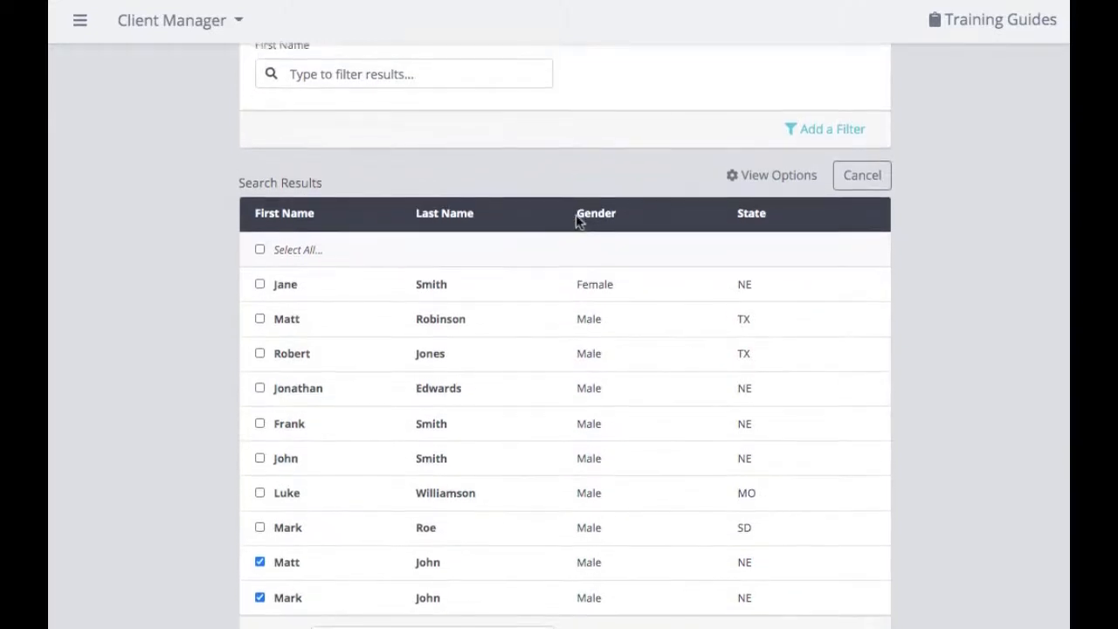
{"action": "scroll", "coordinate": [576, 222], "scroll_direction": "down", "scroll_amount": 2}
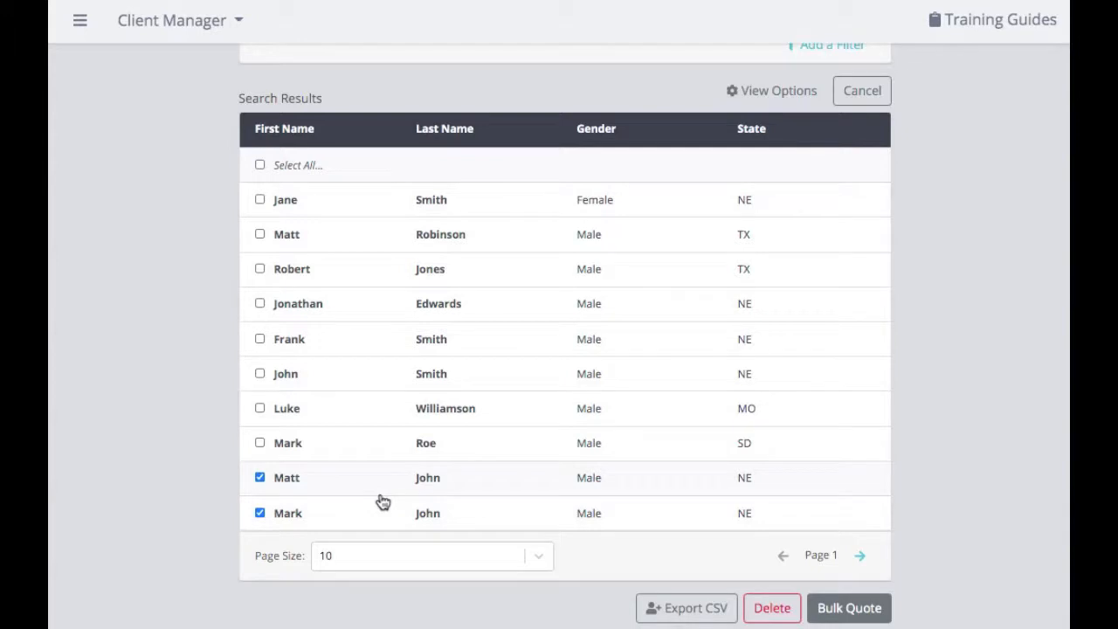
{"action": "left_click", "coordinate": [367, 557]}
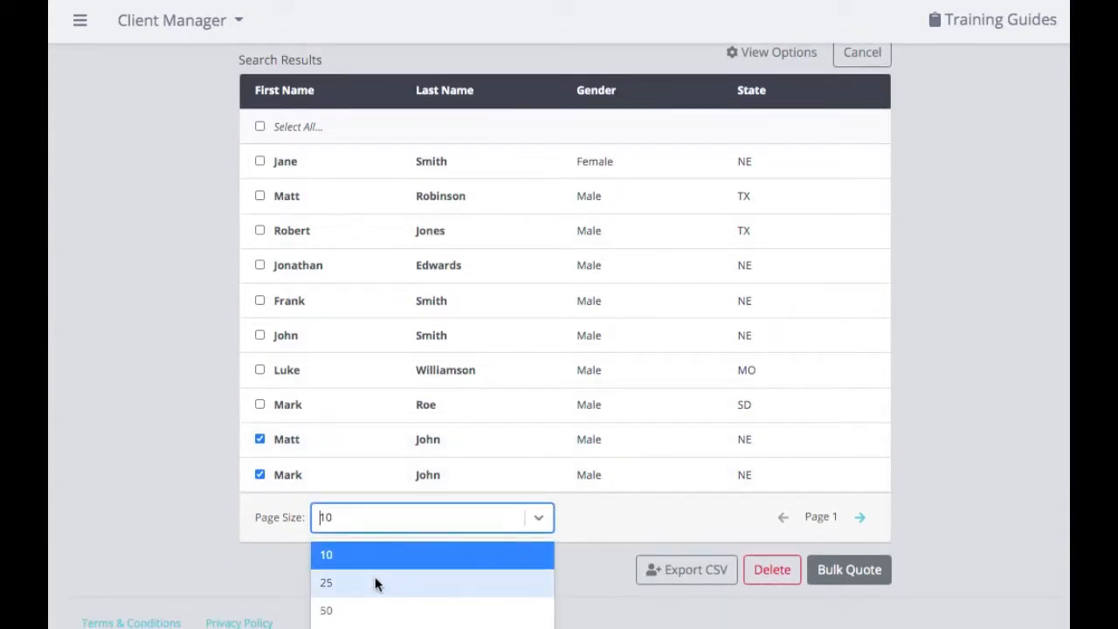
{"action": "left_click", "coordinate": [375, 584]}
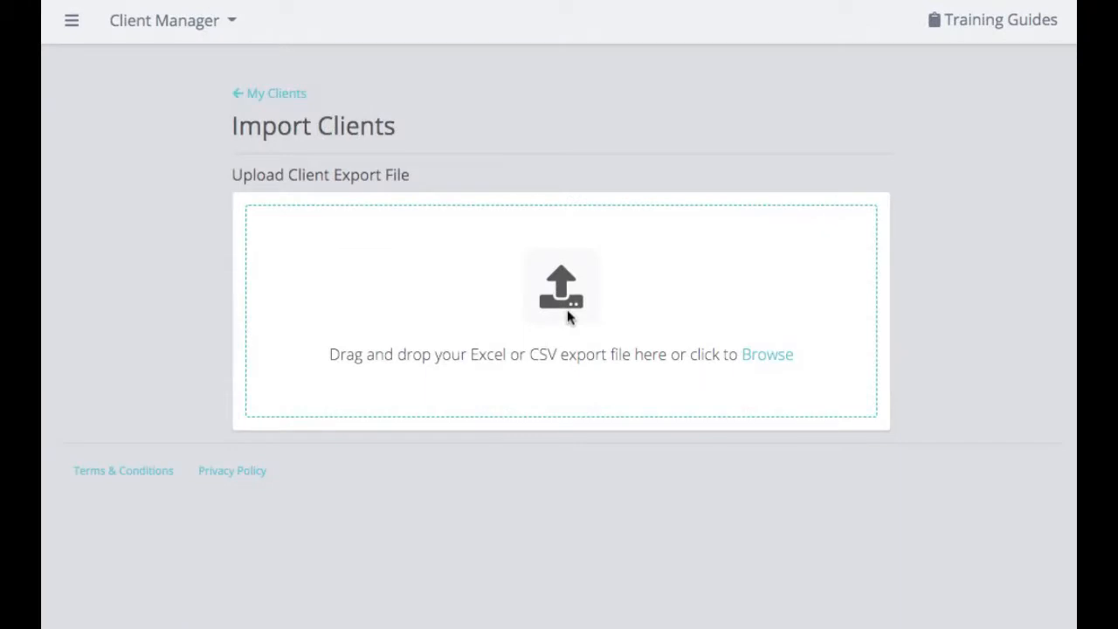
- Launch the Client Import Example guide from Training Guides
{"action": "left_click", "coordinate": [978, 30]}
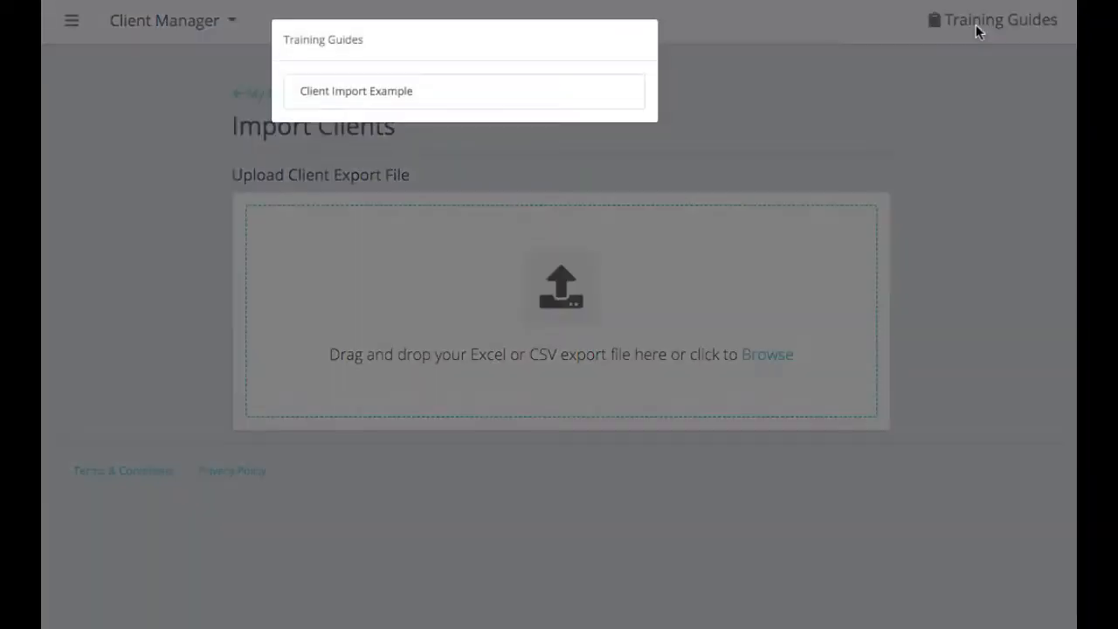
{"action": "left_click", "coordinate": [377, 102]}
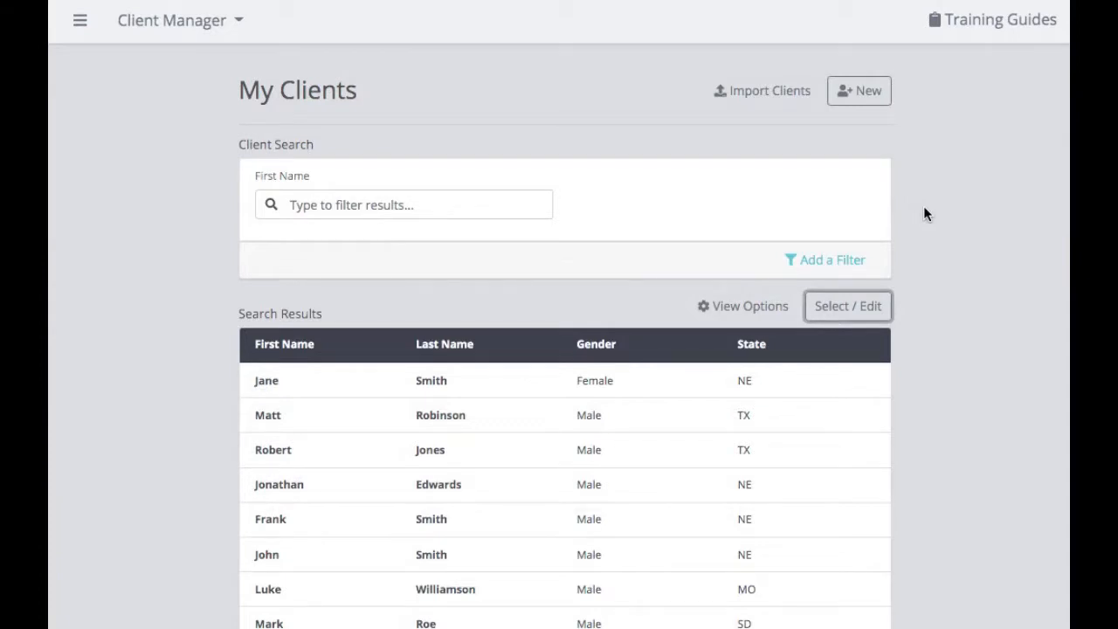
- Check every client in bulk-edit mode and export them with Export CSV
{"action": "scroll", "coordinate": [925, 214], "scroll_direction": "down", "scroll_amount": 3}
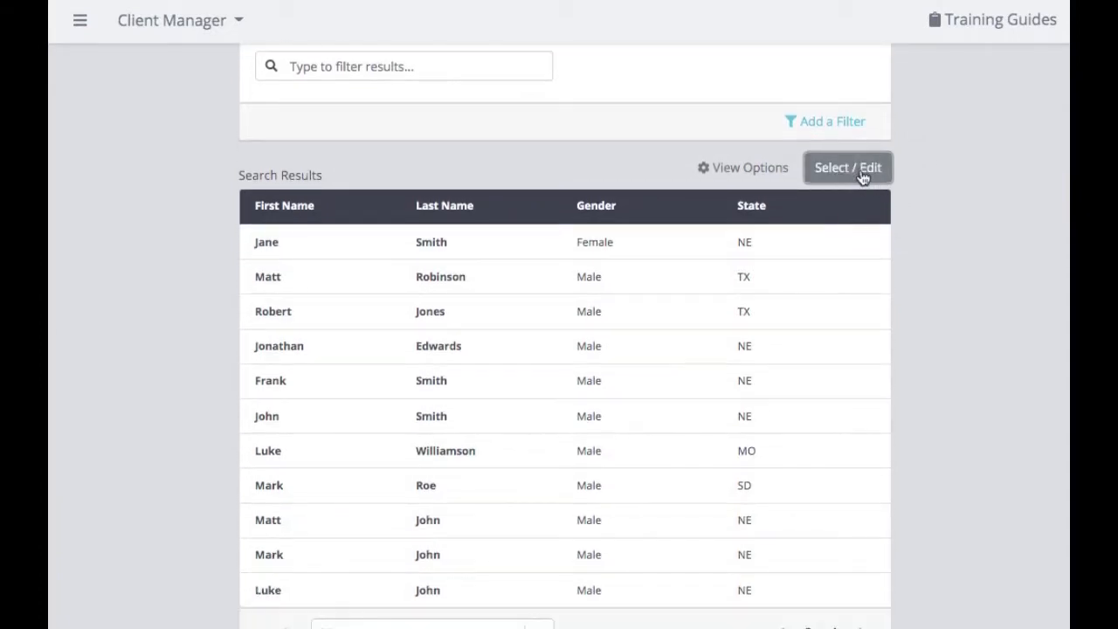
{"action": "left_click", "coordinate": [861, 174]}
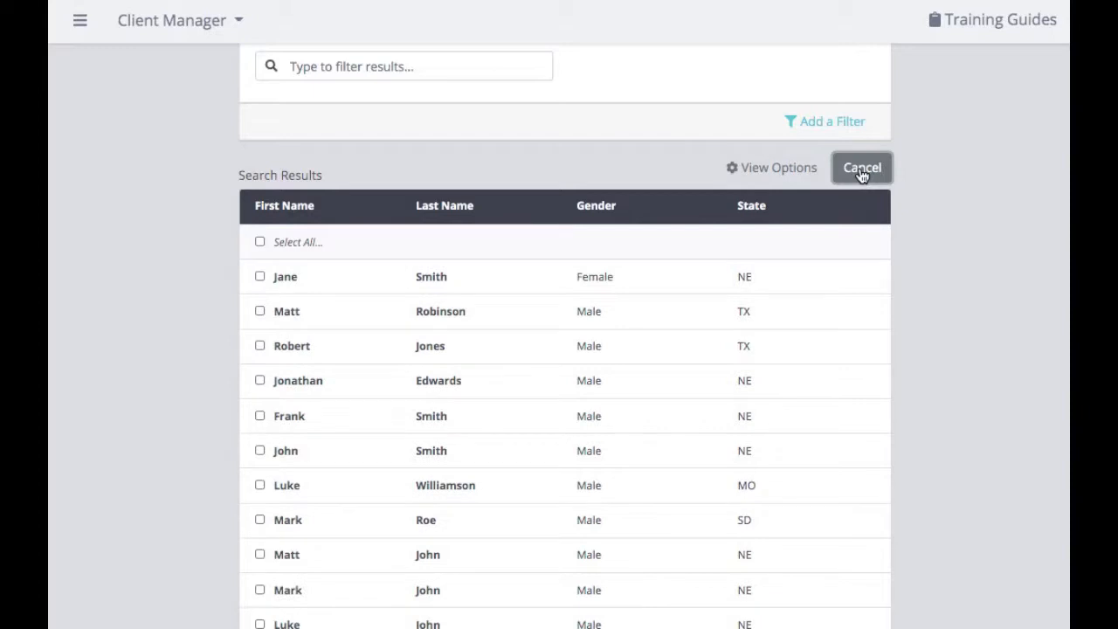
{"action": "left_click", "coordinate": [261, 243]}
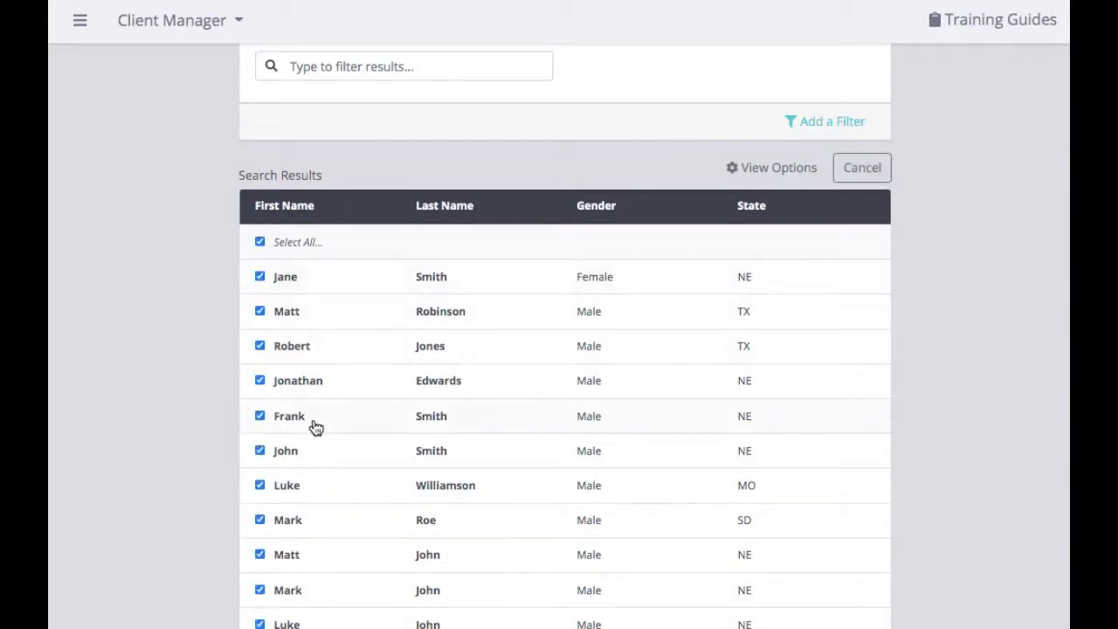
{"action": "scroll", "coordinate": [316, 427], "scroll_direction": "down", "scroll_amount": 3}
{"action": "scroll", "coordinate": [484, 399], "scroll_direction": "down", "scroll_amount": 1}
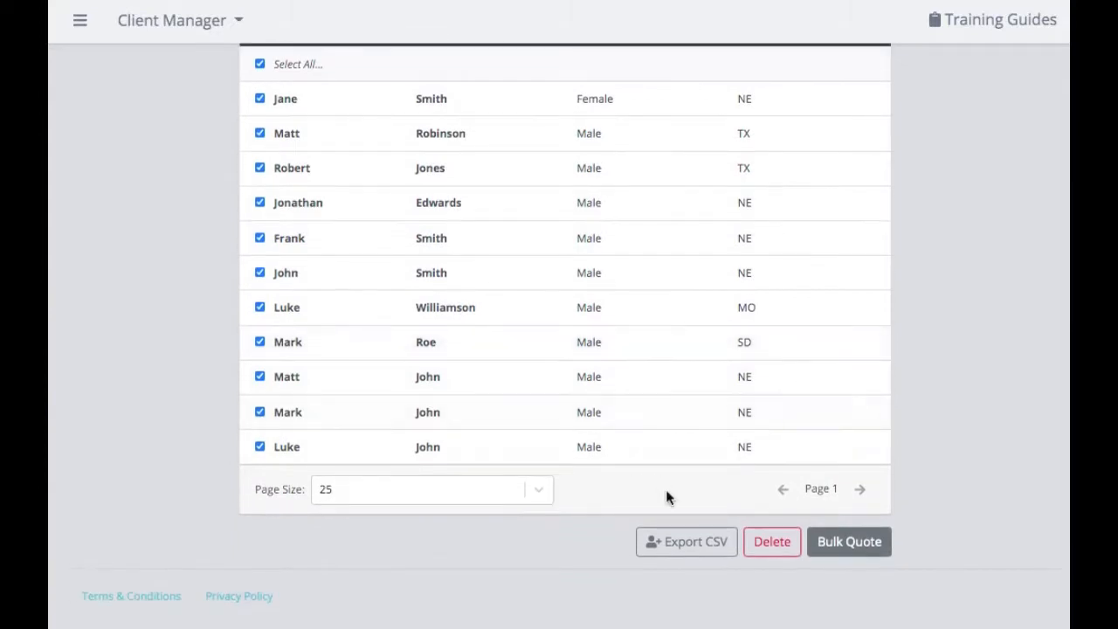
{"action": "left_click", "coordinate": [680, 545]}
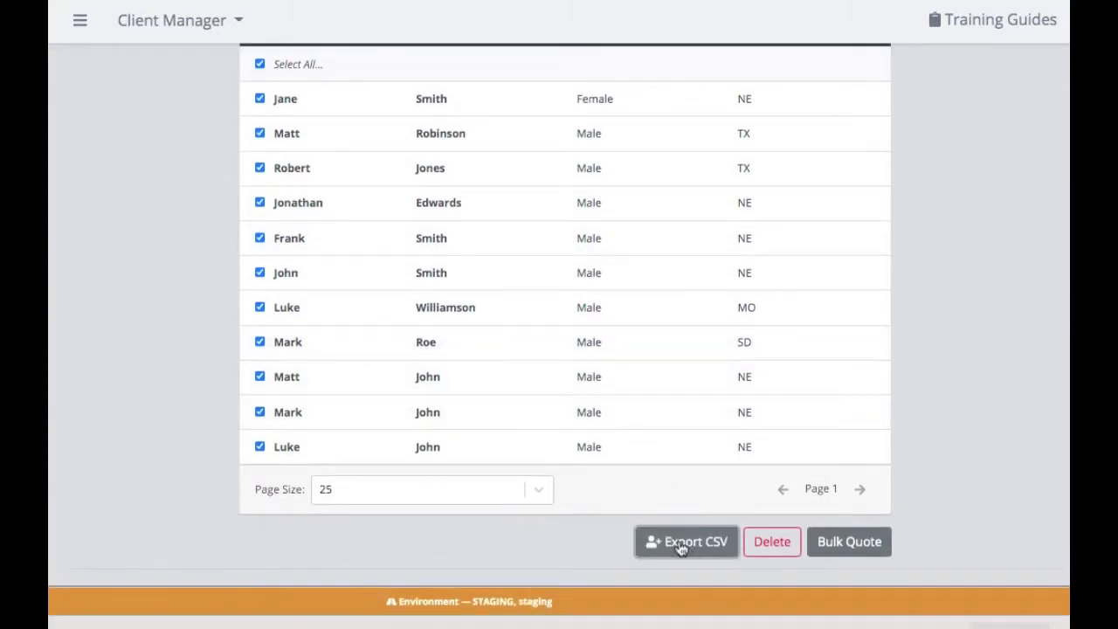